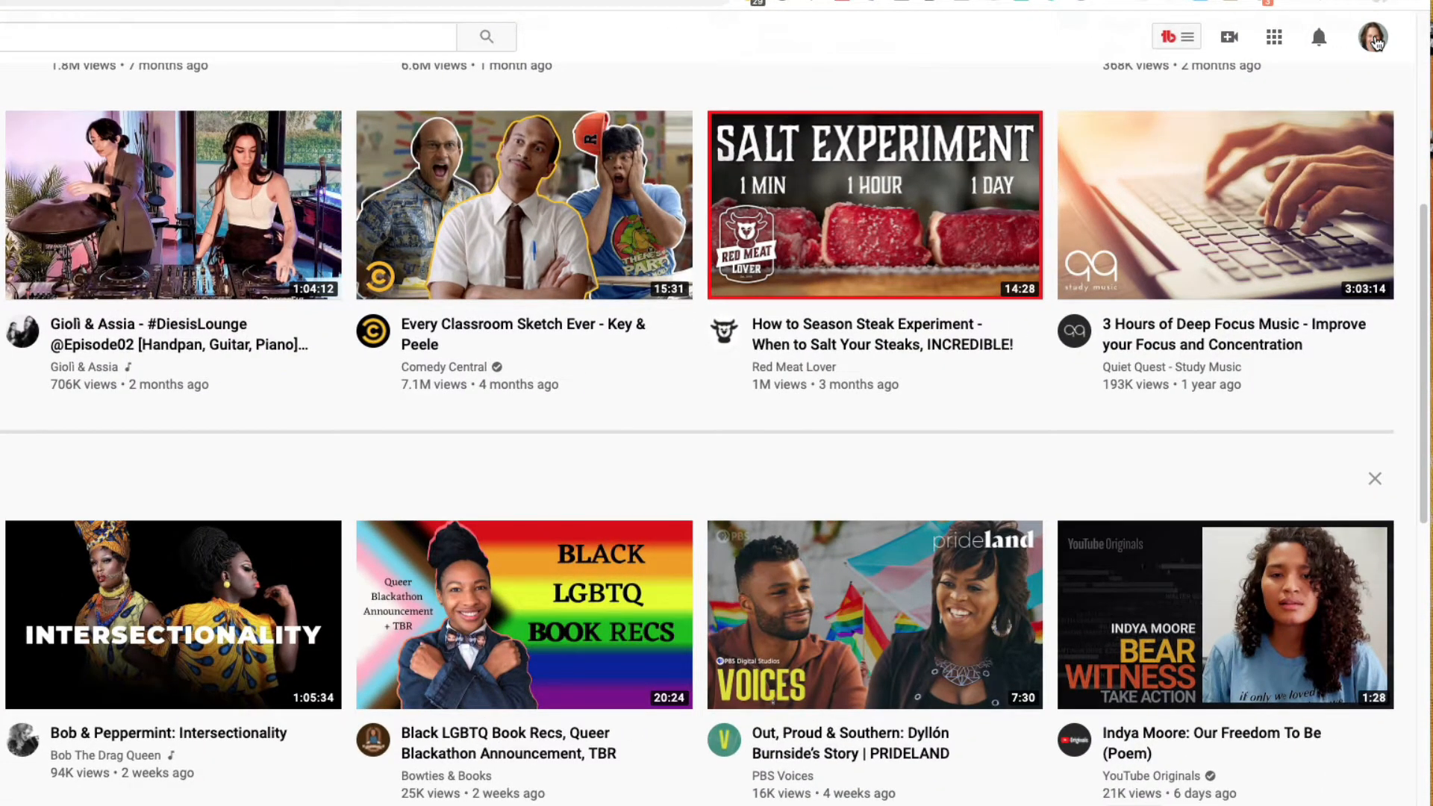
Switch the YouTube account to the Brighton West Video brand channel.
click(1373, 38)
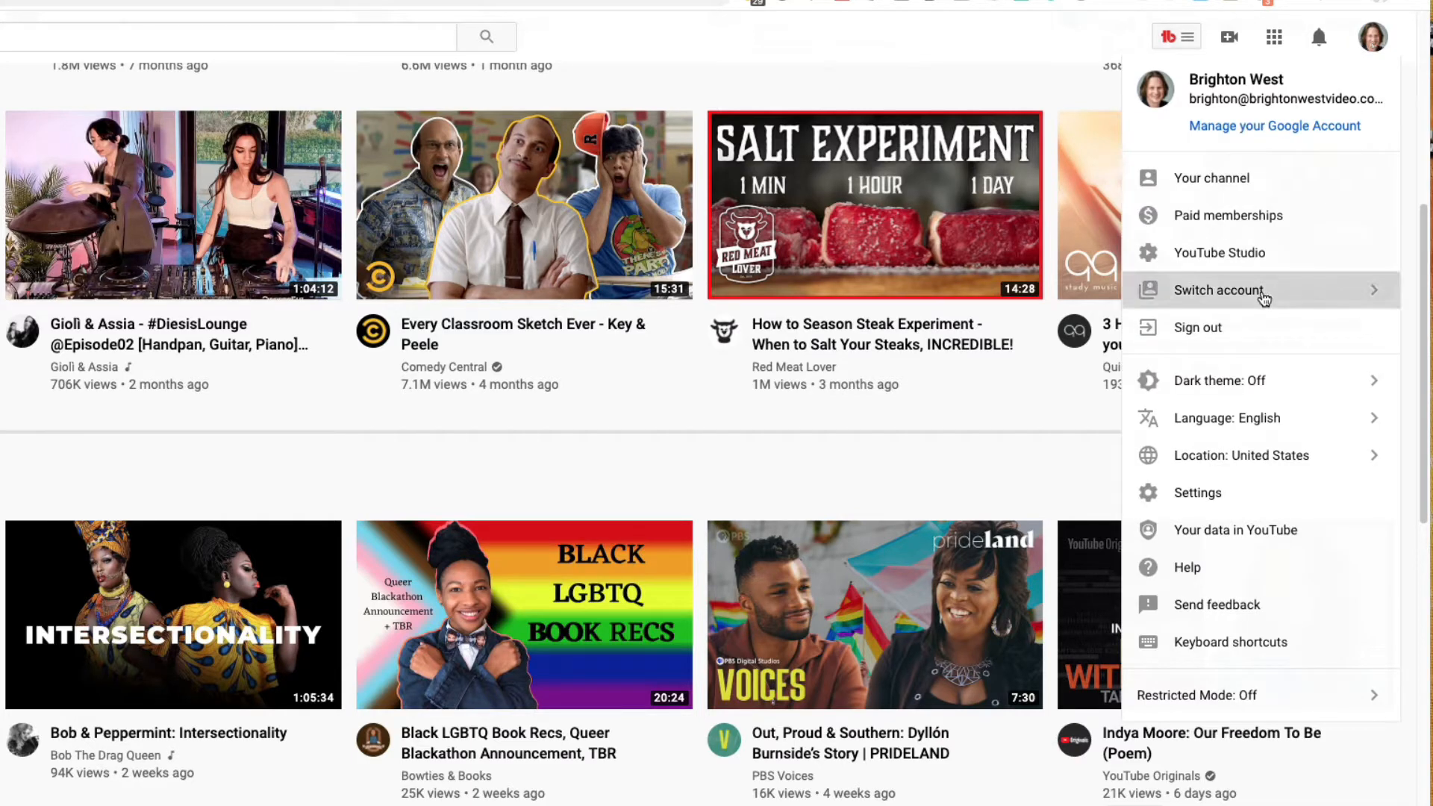
click(1262, 299)
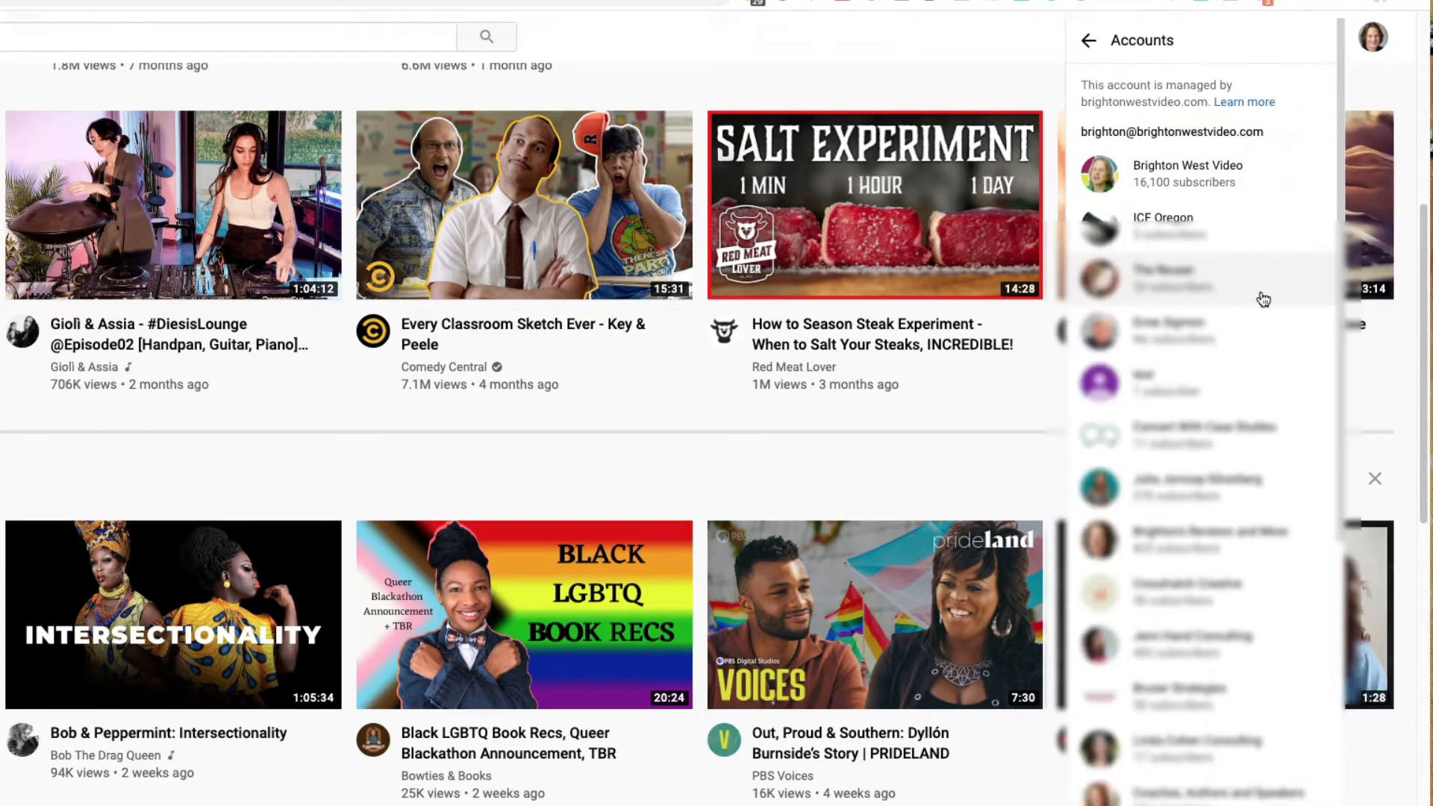
click(1188, 181)
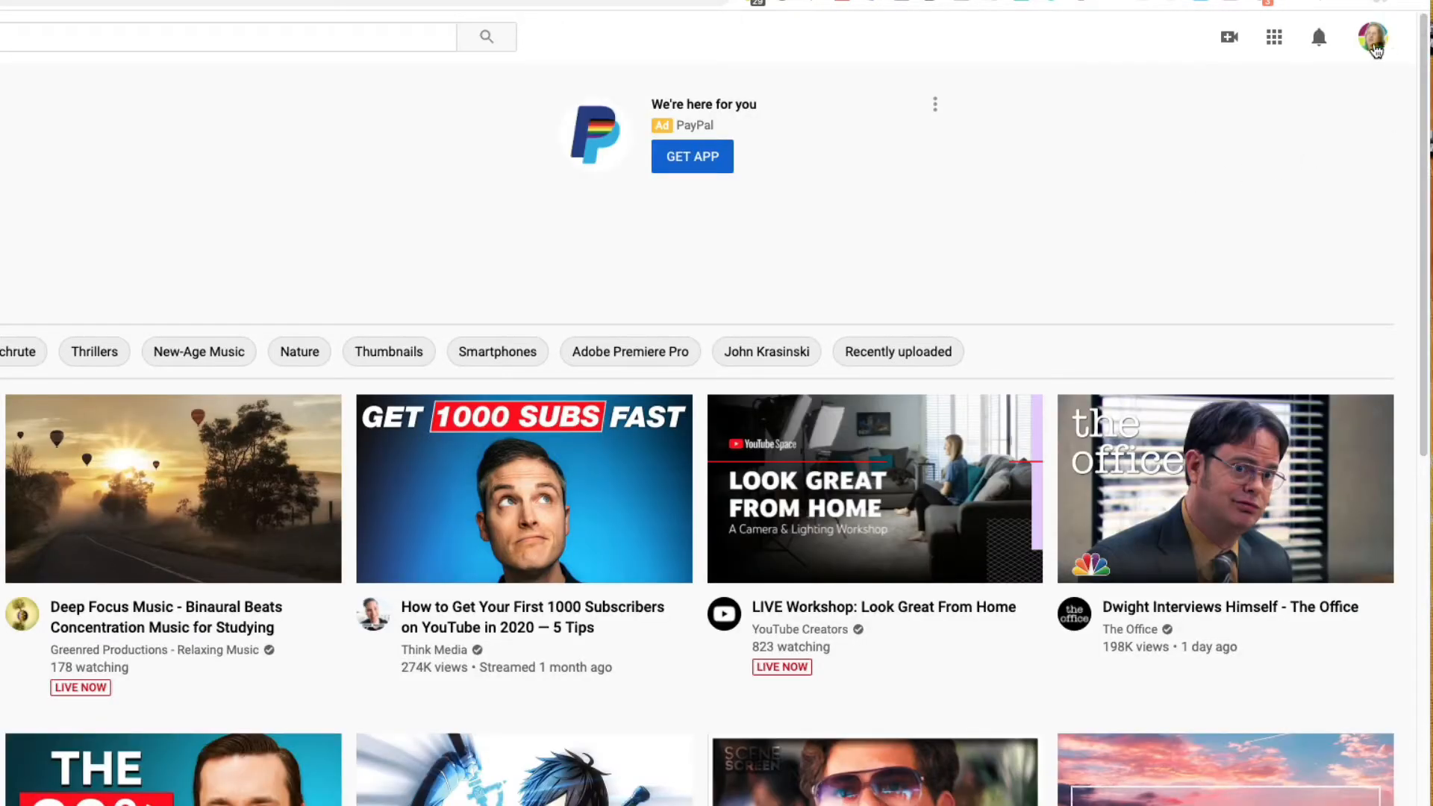
Open YouTube Studio settings and follow the channel permissions link to the Brand Account details page.
click(1375, 49)
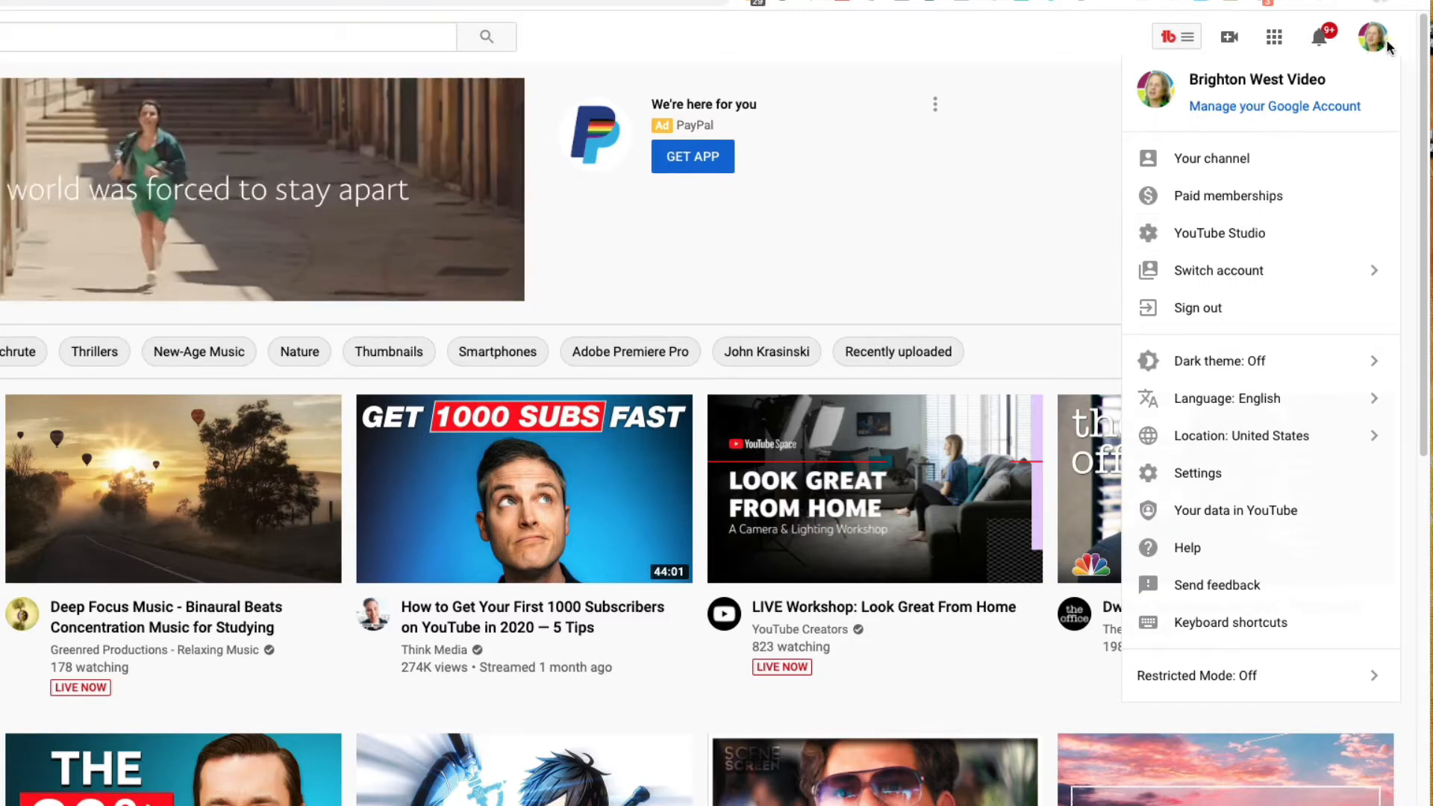
click(1241, 231)
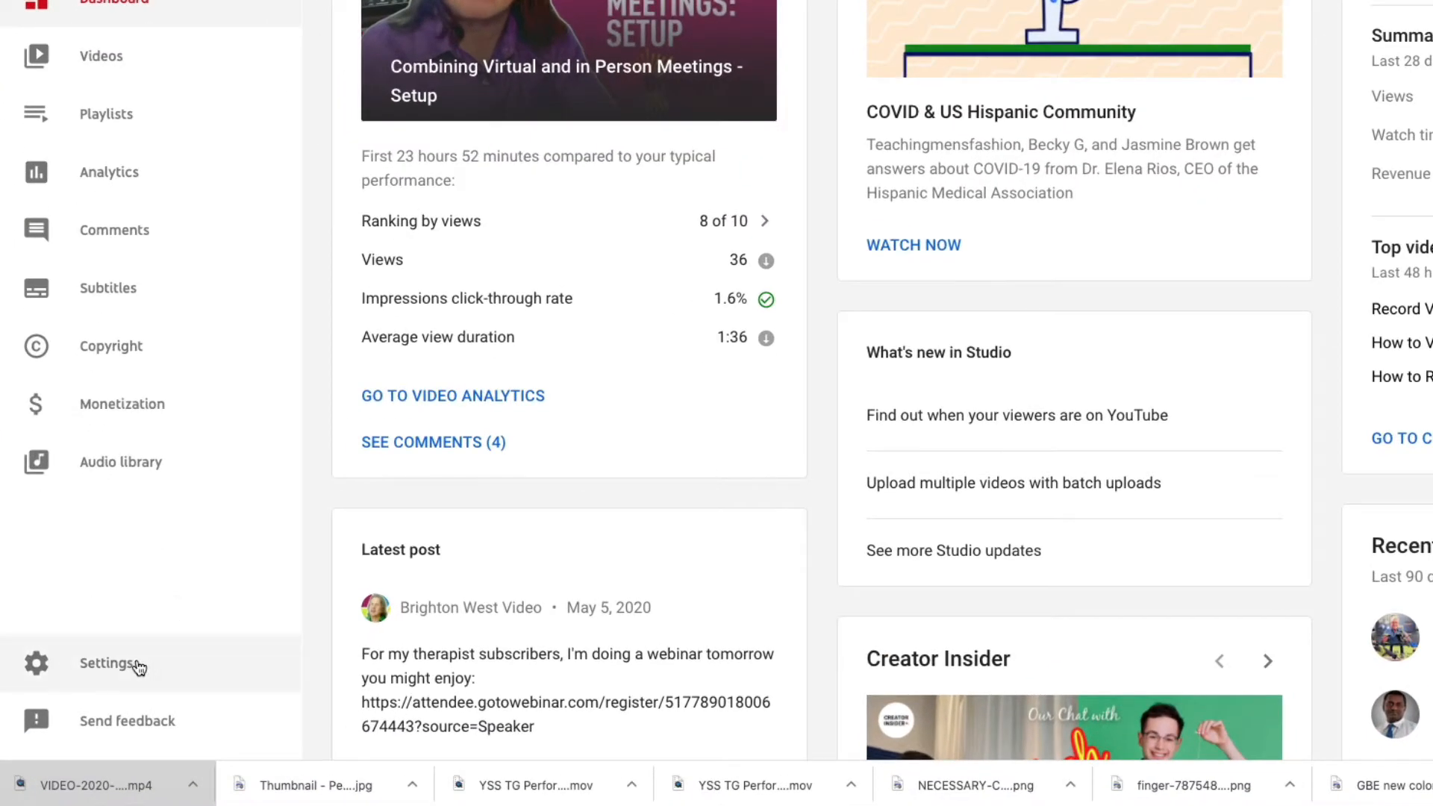
click(138, 666)
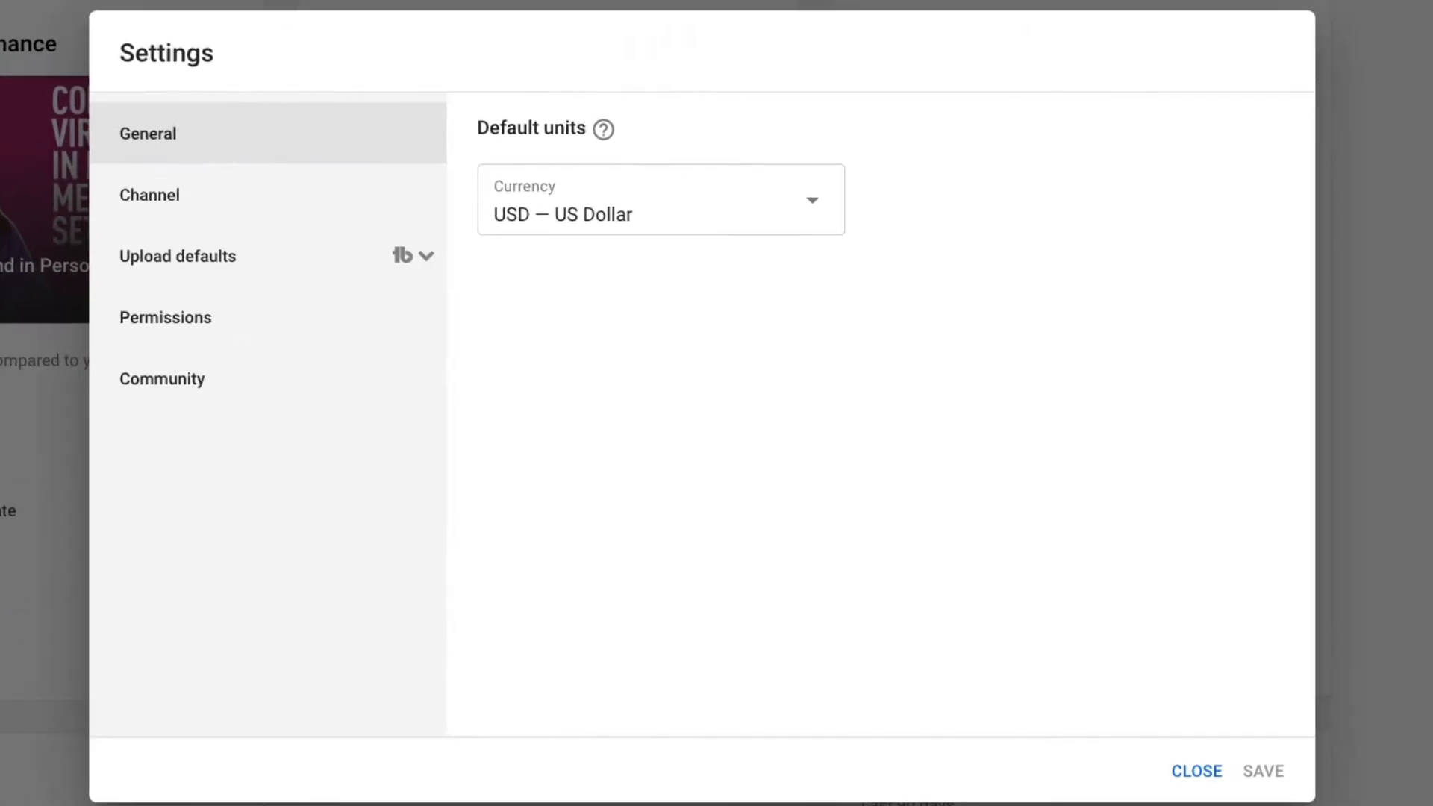
click(213, 324)
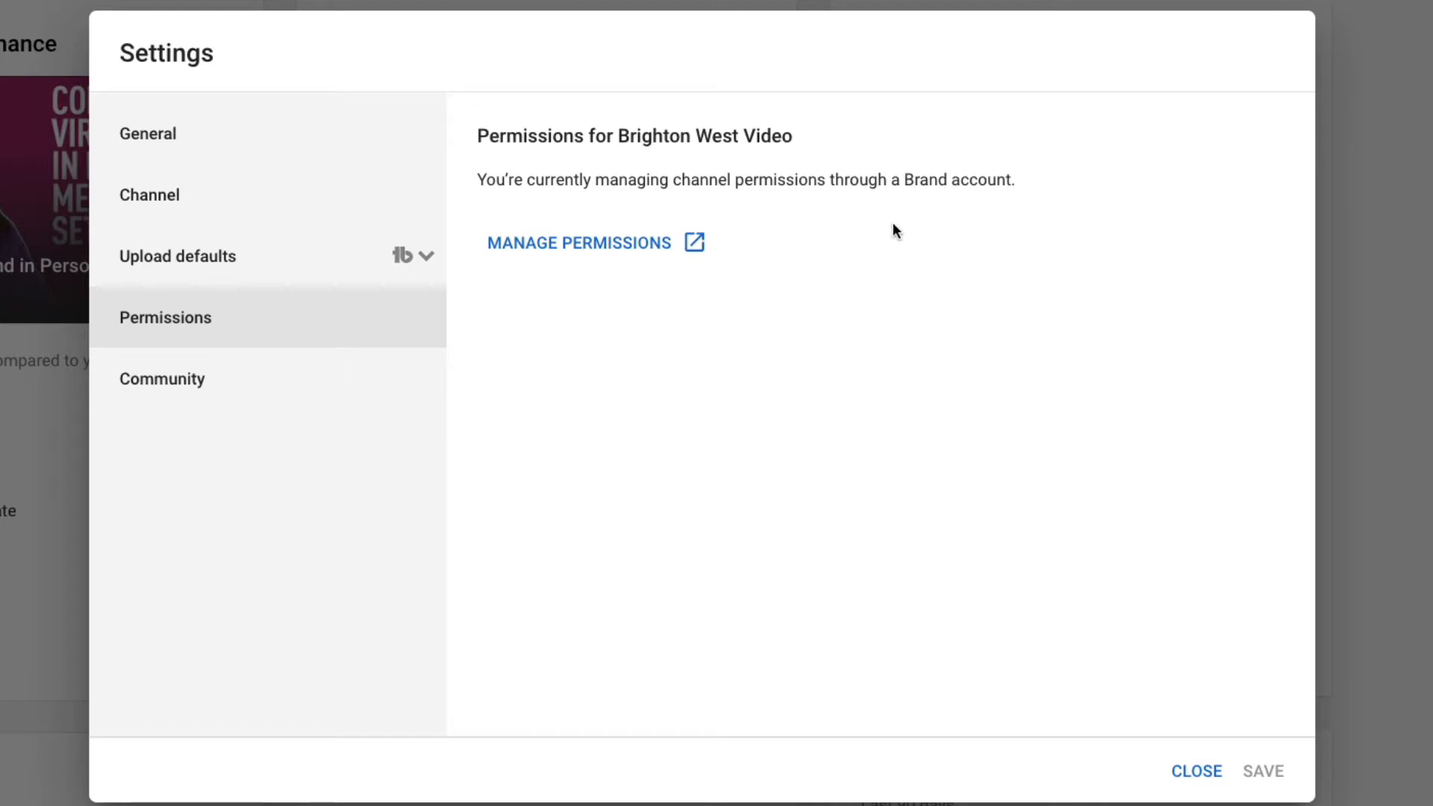
click(587, 251)
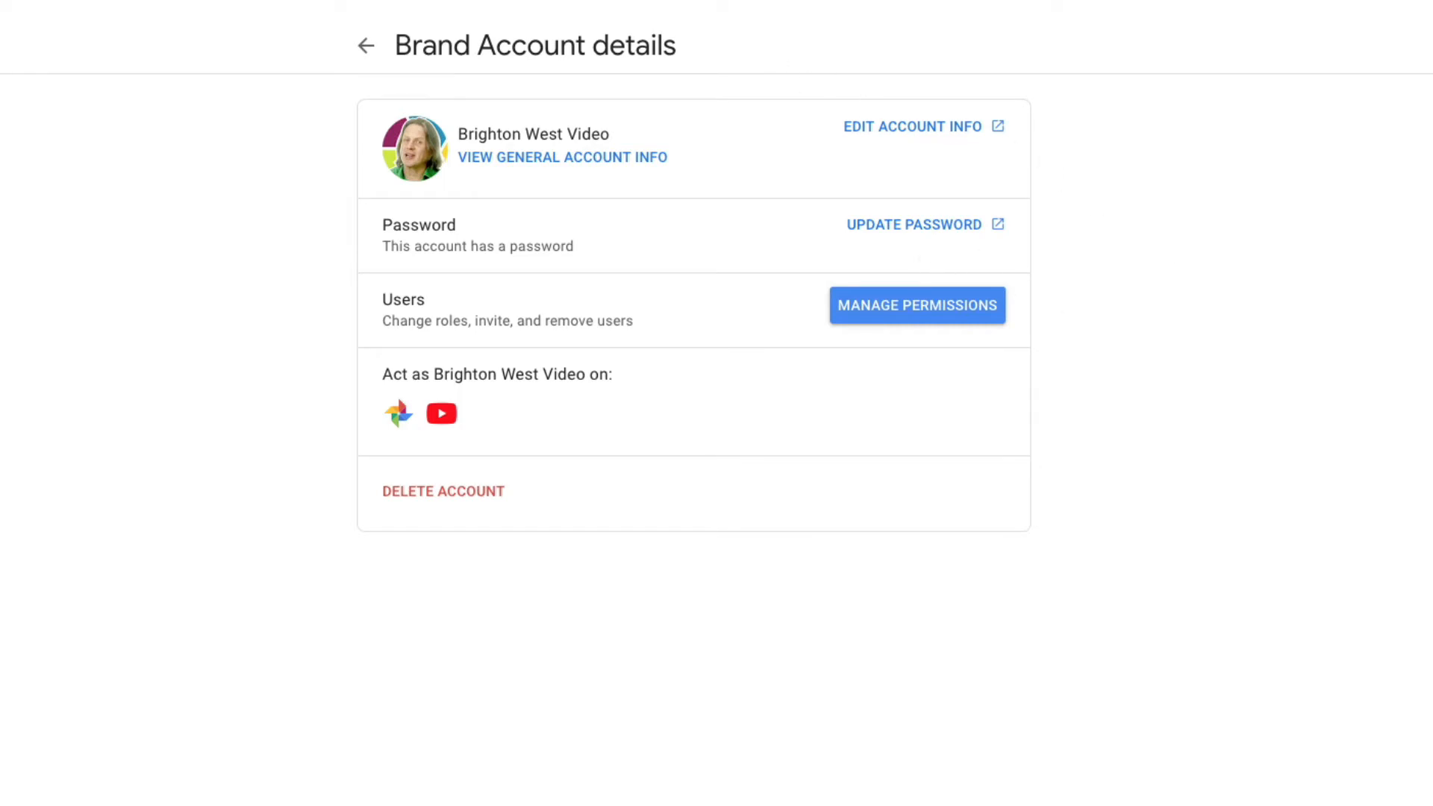
Open the brand account's user permissions, confirming the account password when asked.
click(910, 320)
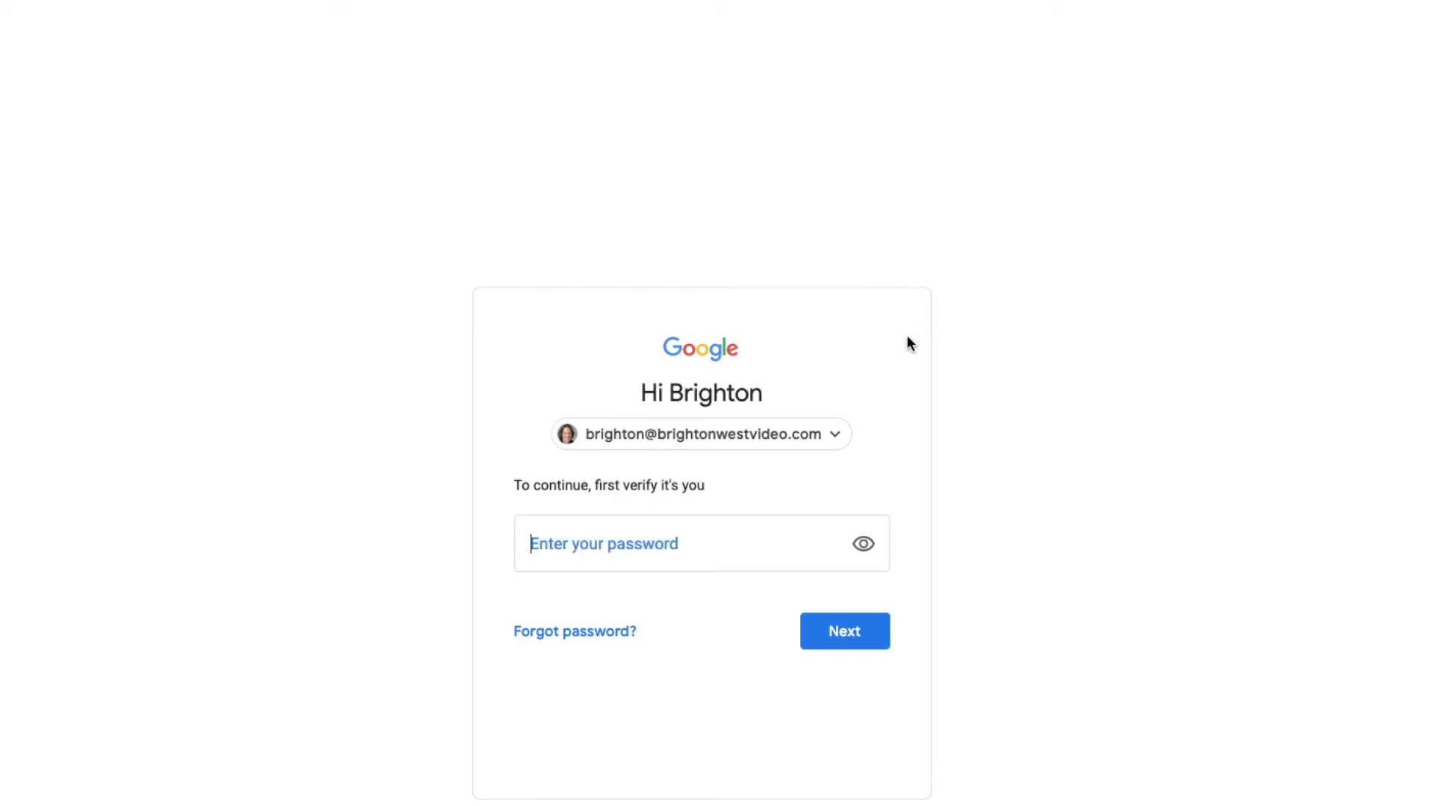
click(851, 634)
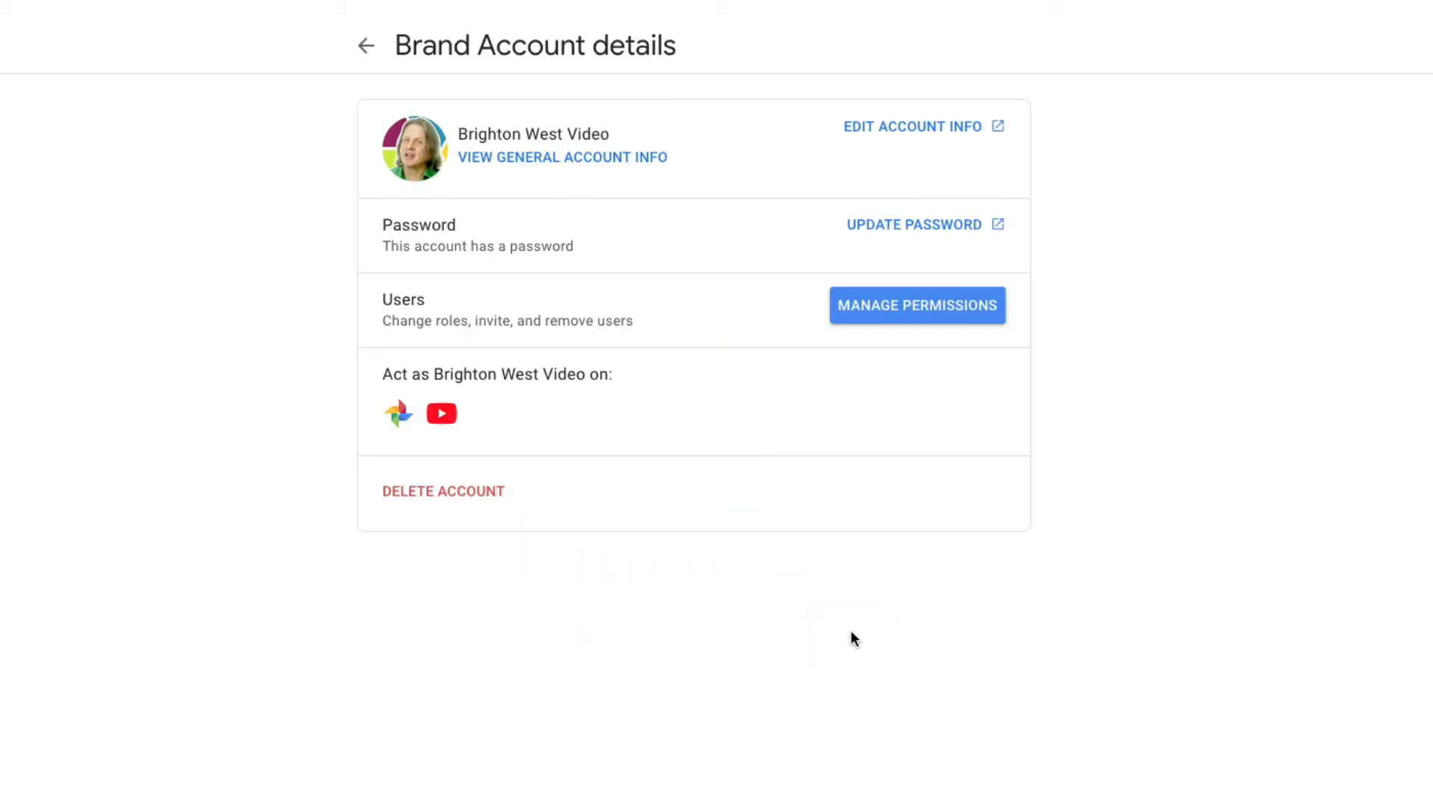
click(920, 319)
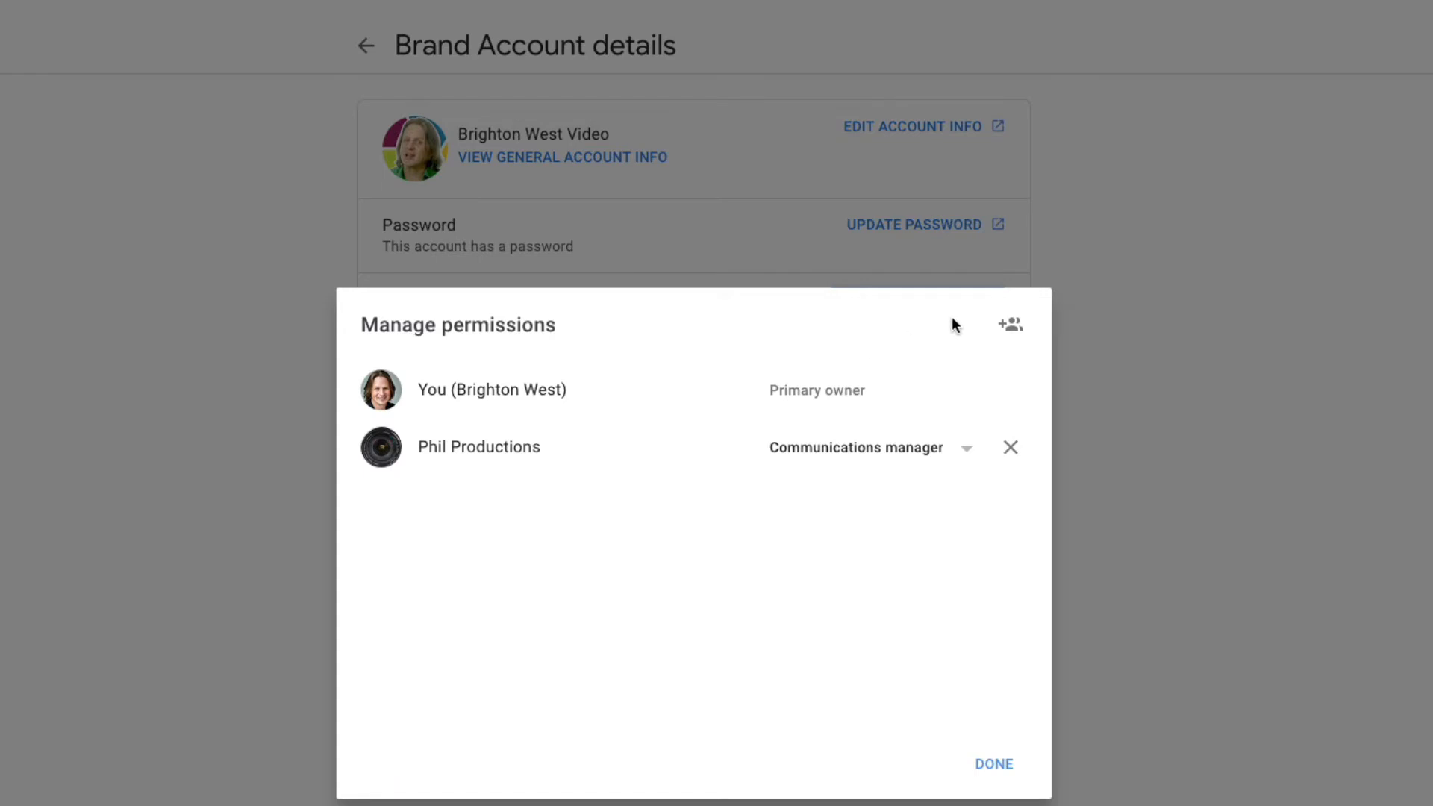
Add the owner's personal Google account as a new user with the Manager role, send the invite, and finish.
click(1016, 333)
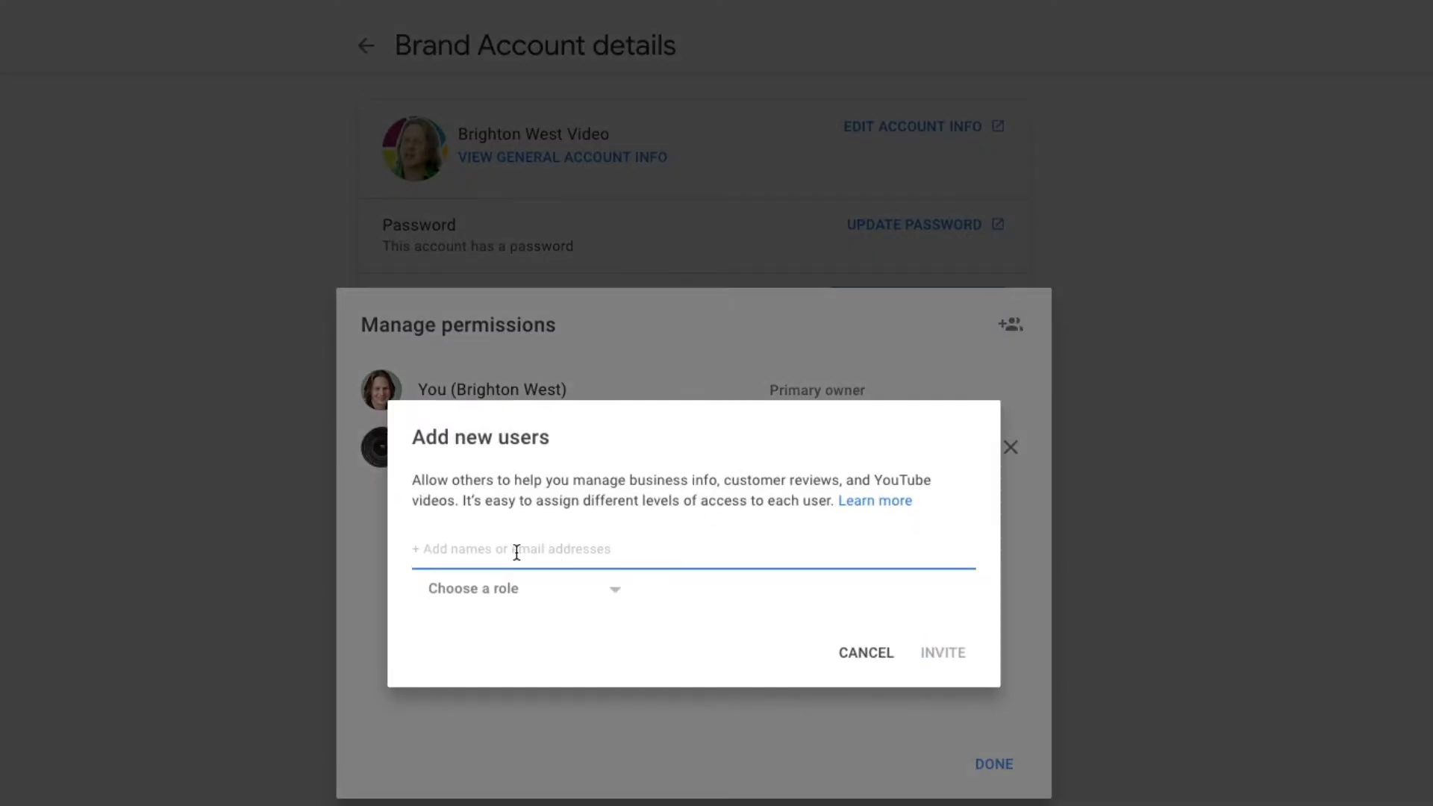
click(611, 594)
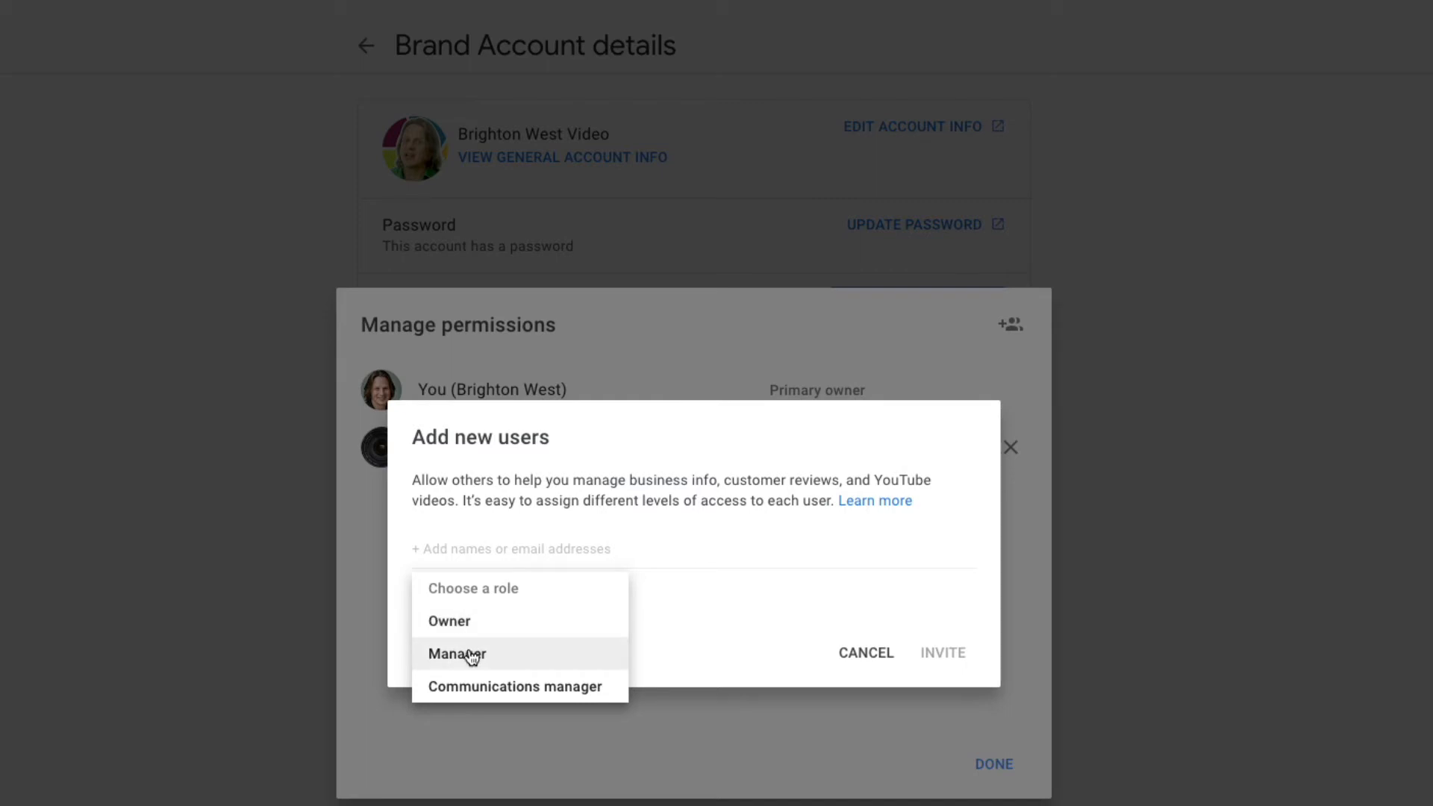
click(467, 550)
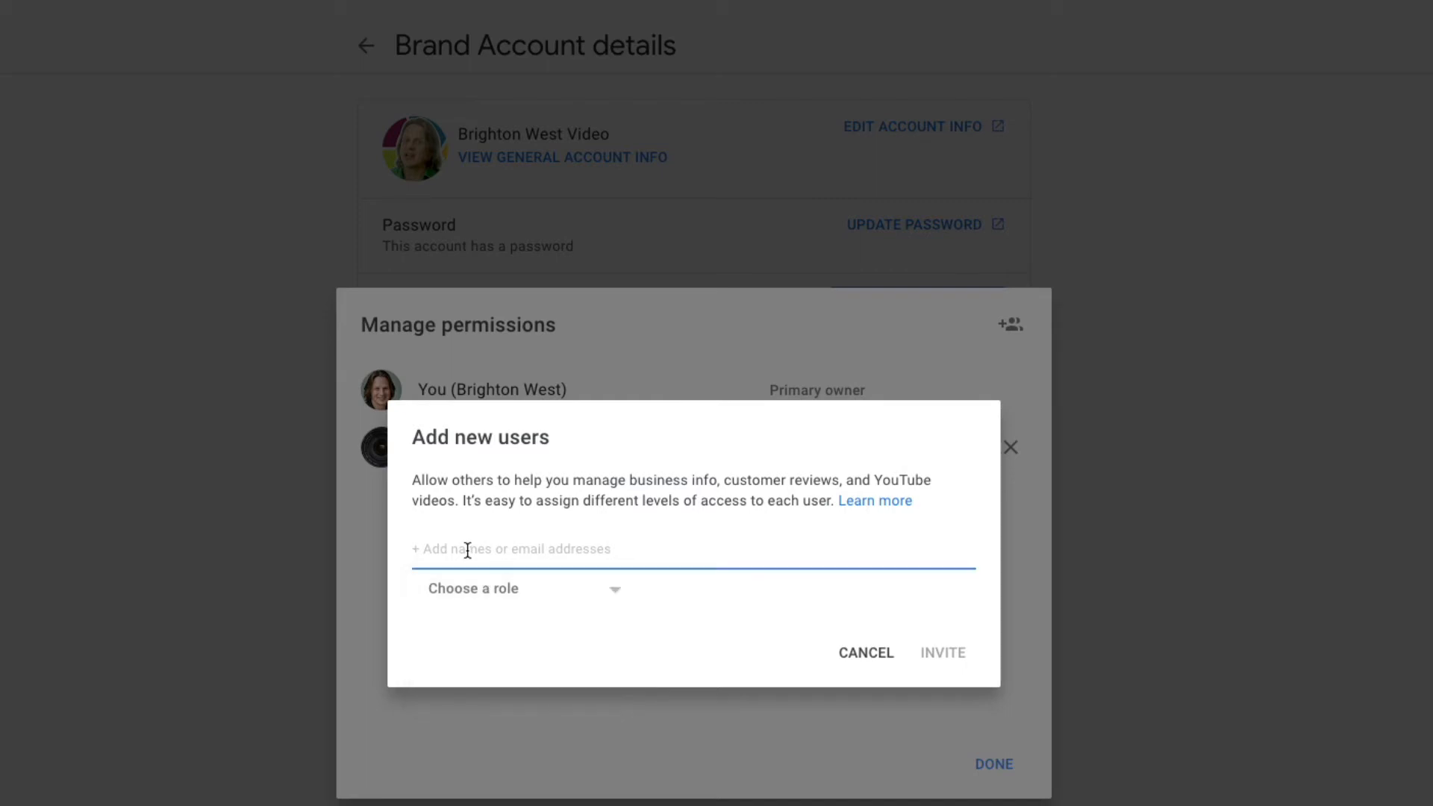
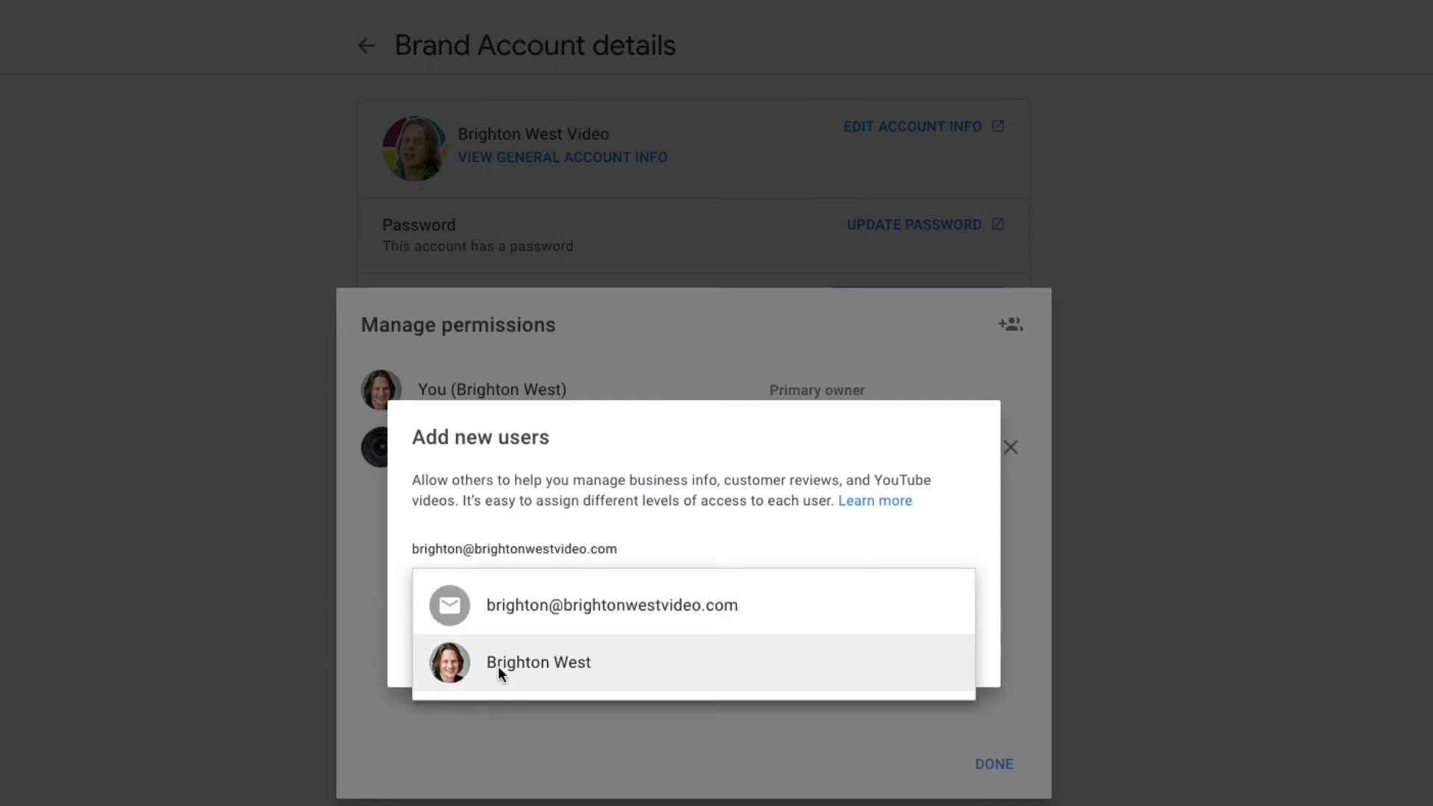
click(547, 675)
click(601, 599)
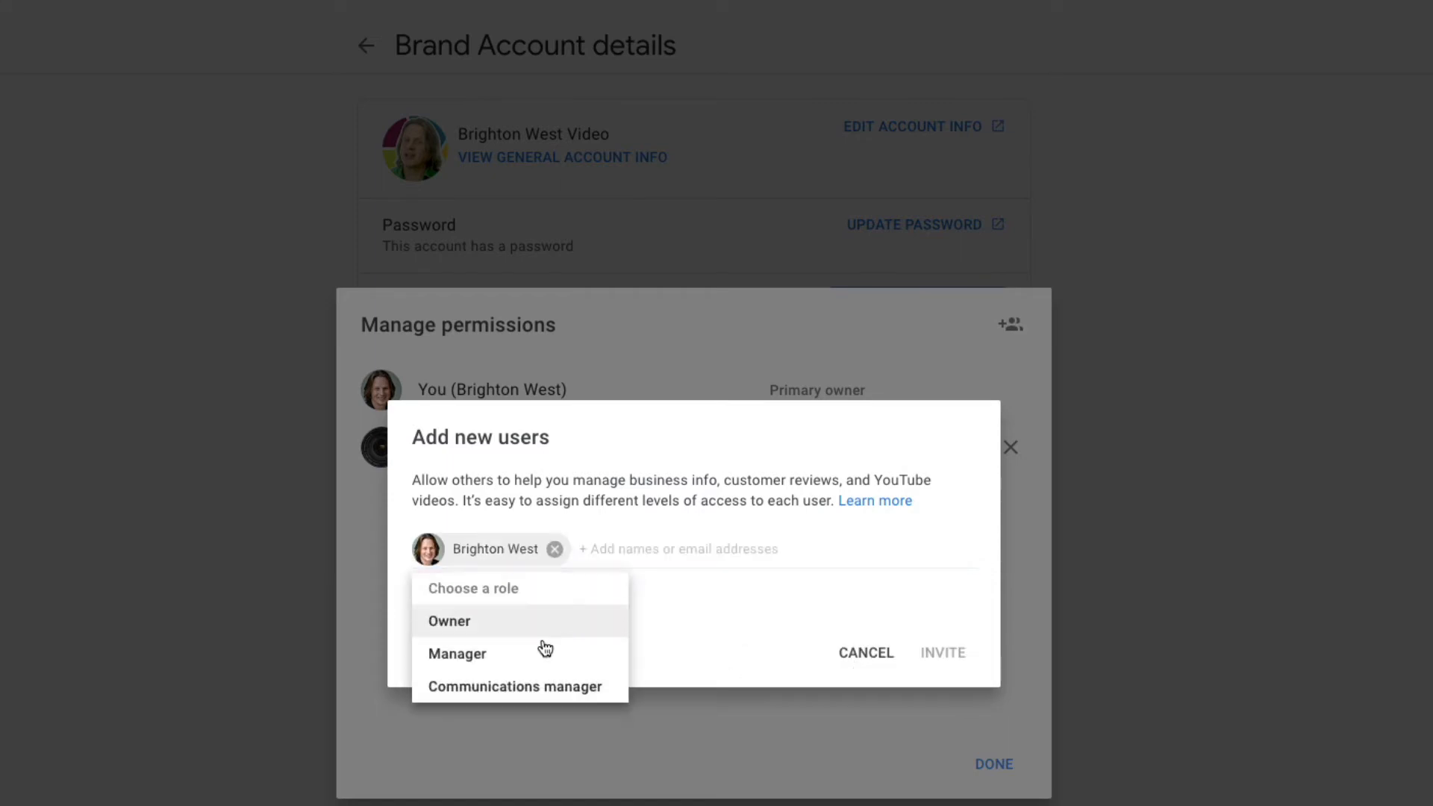
click(572, 657)
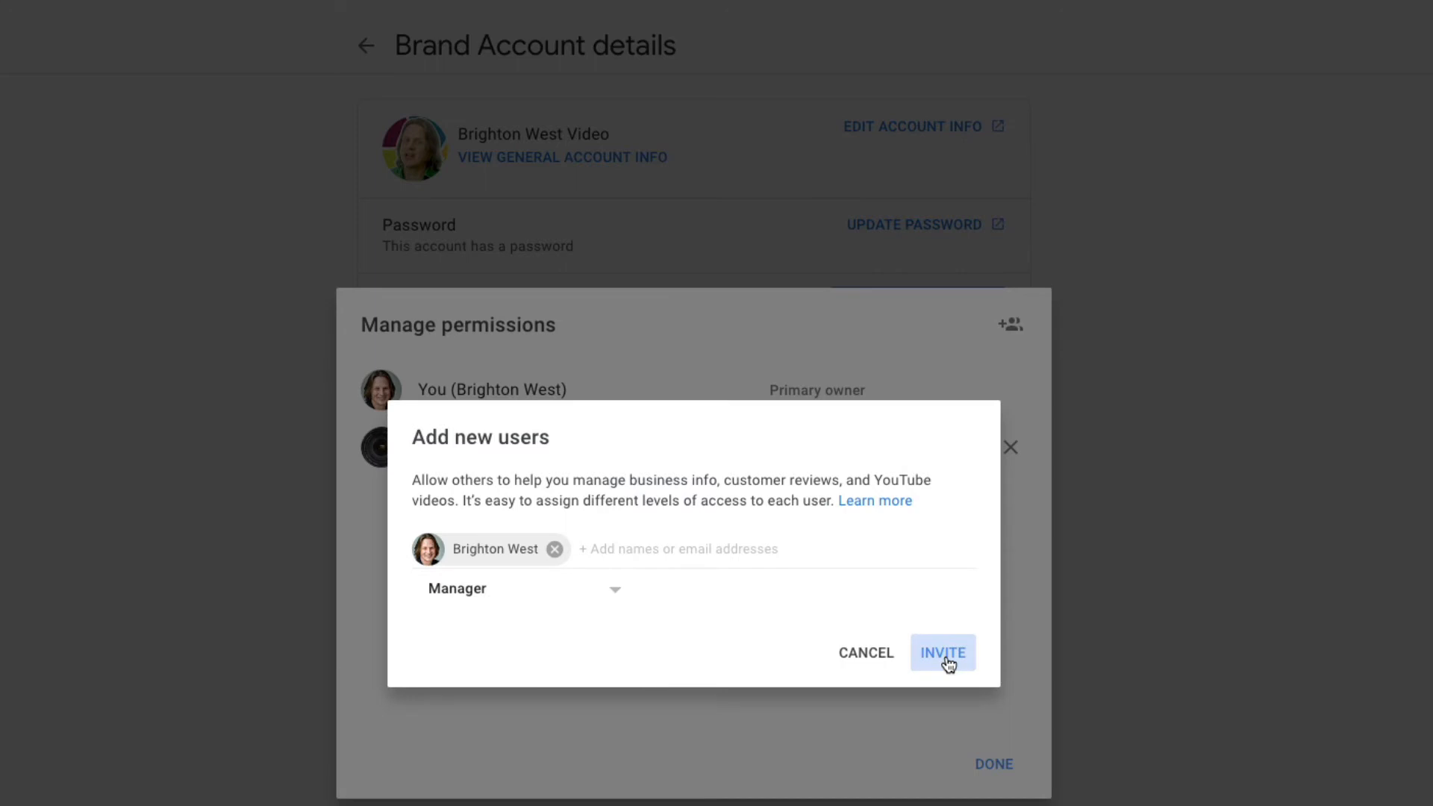
click(944, 656)
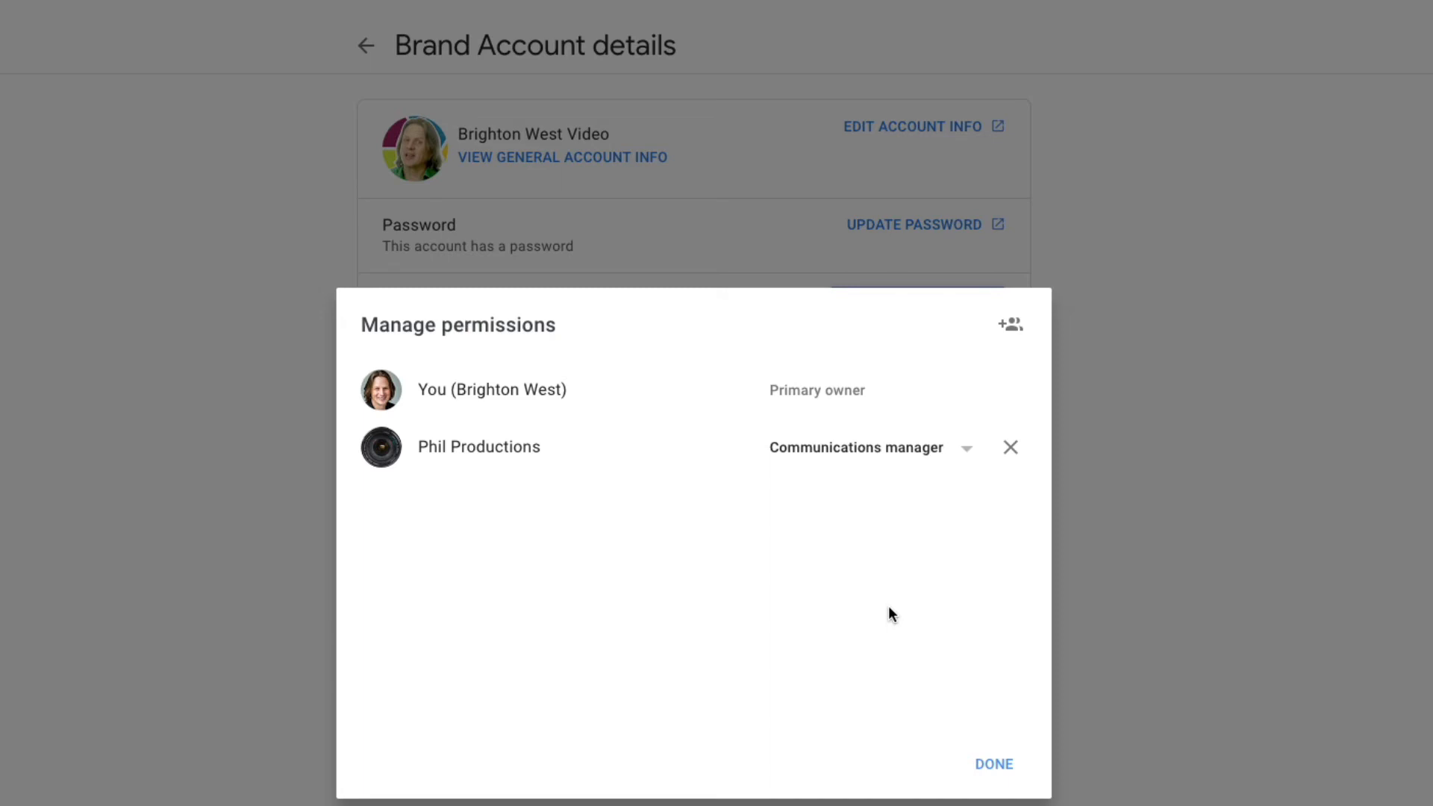
click(1004, 773)
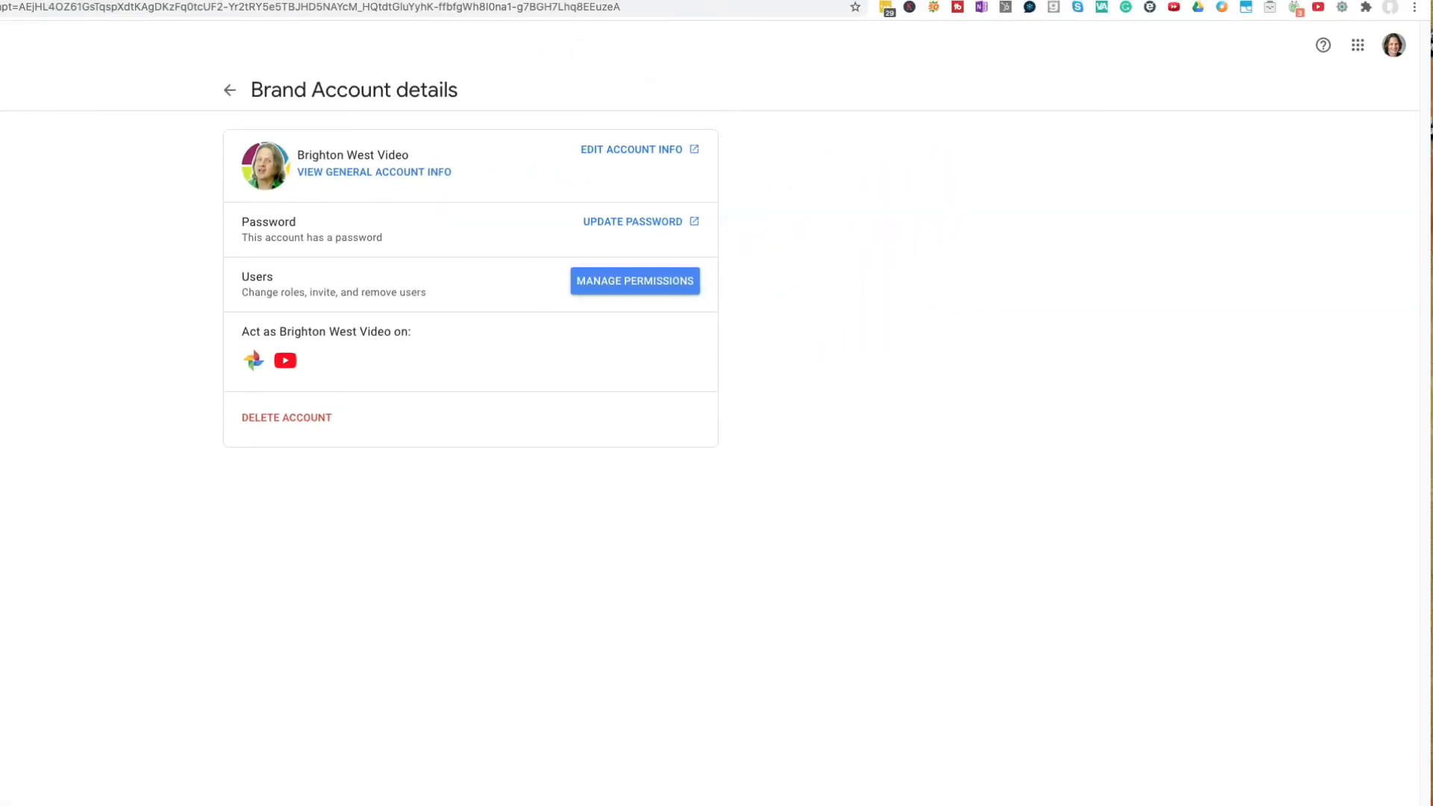
Return to YouTube Studio, close Settings, and switch to the owner's personal channel account.
key(ctrl+shift+Tab)
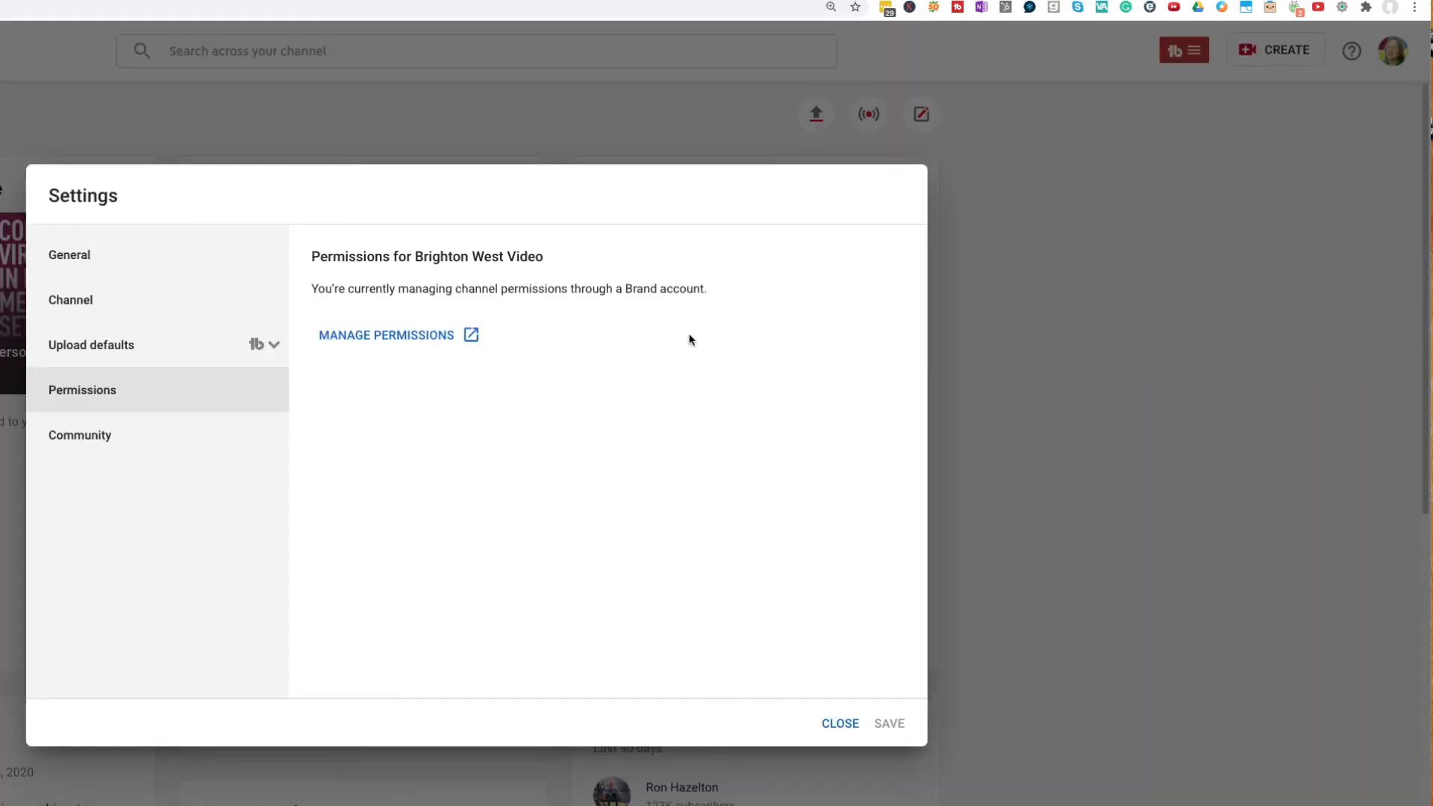
click(845, 730)
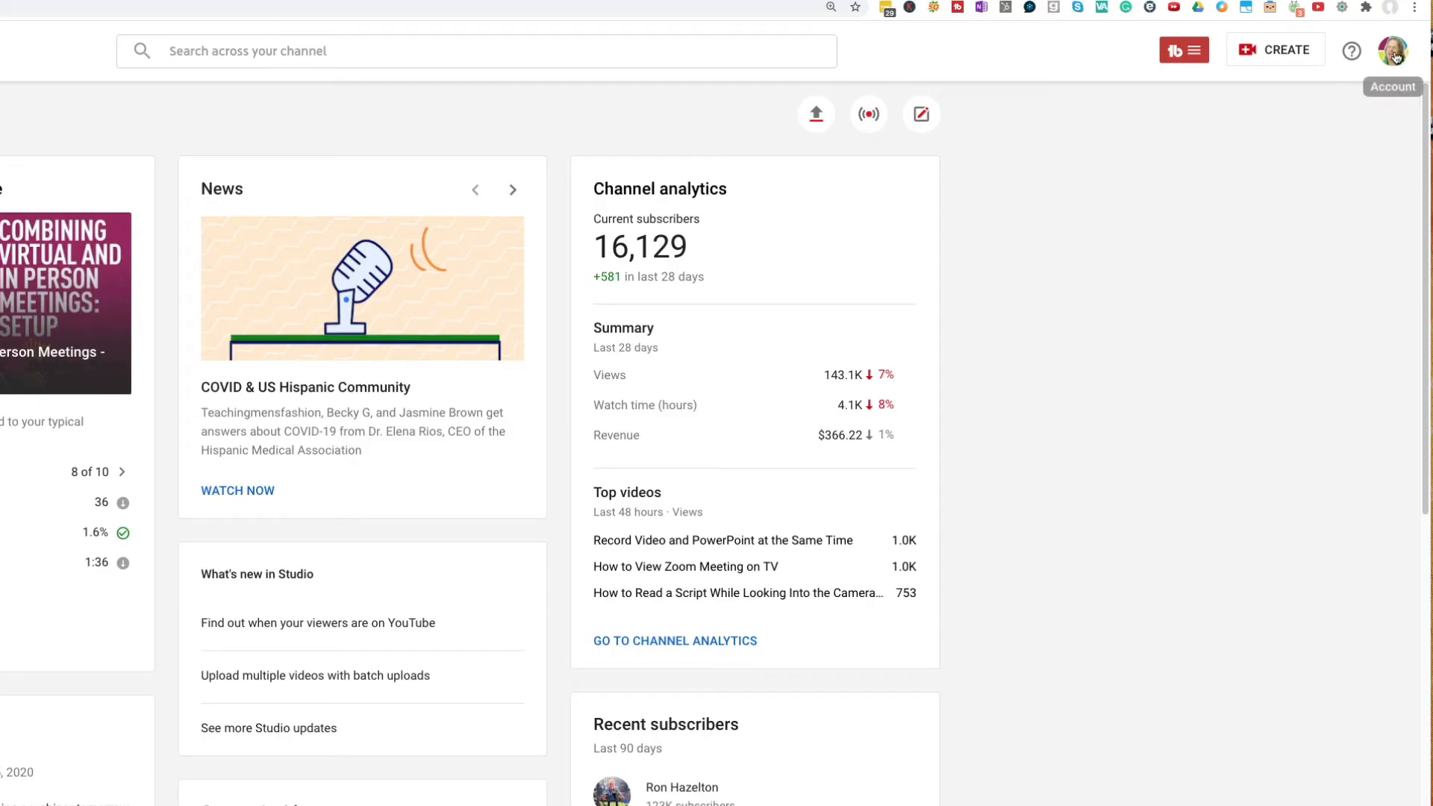
click(1392, 50)
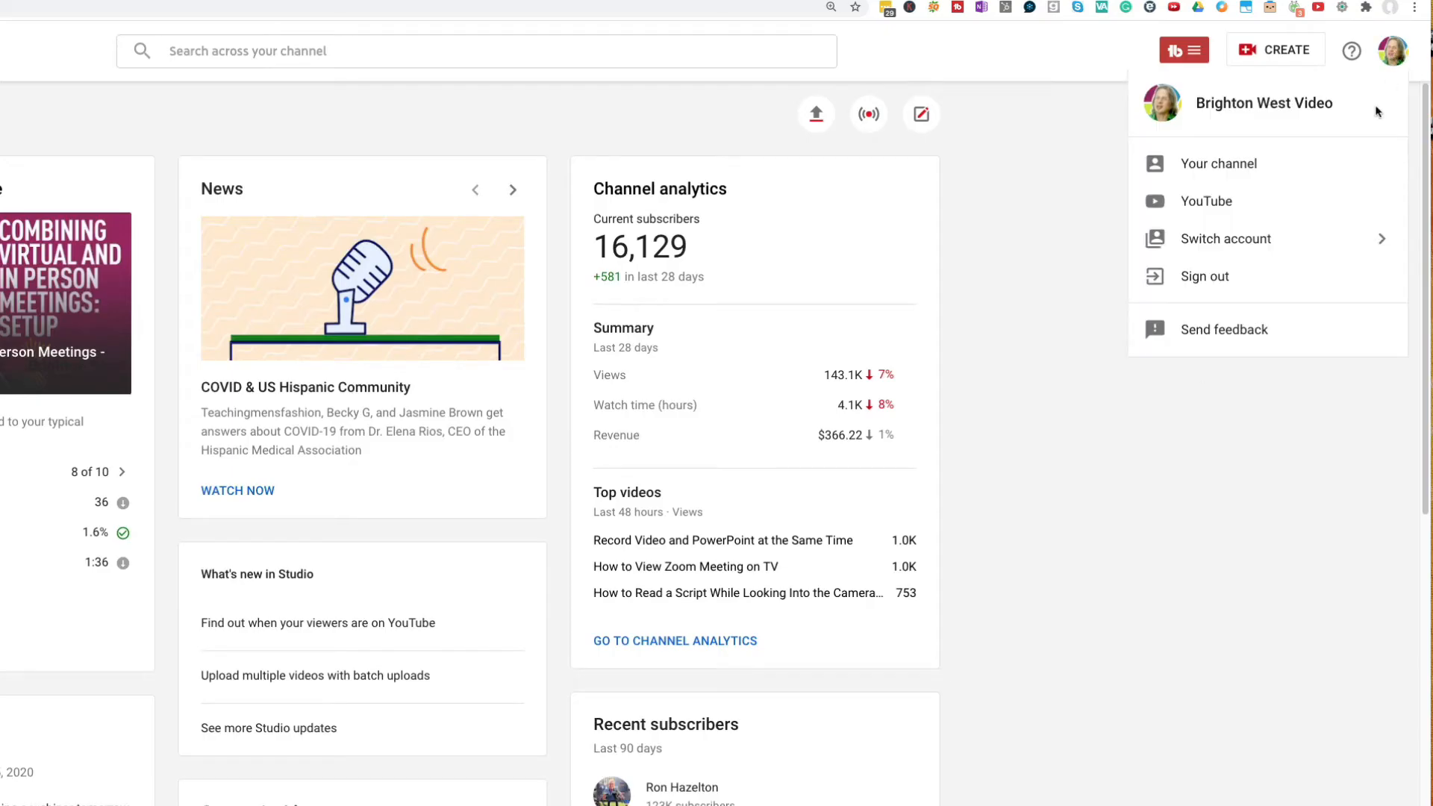
click(1244, 238)
scroll(1291, 510, down, 5)
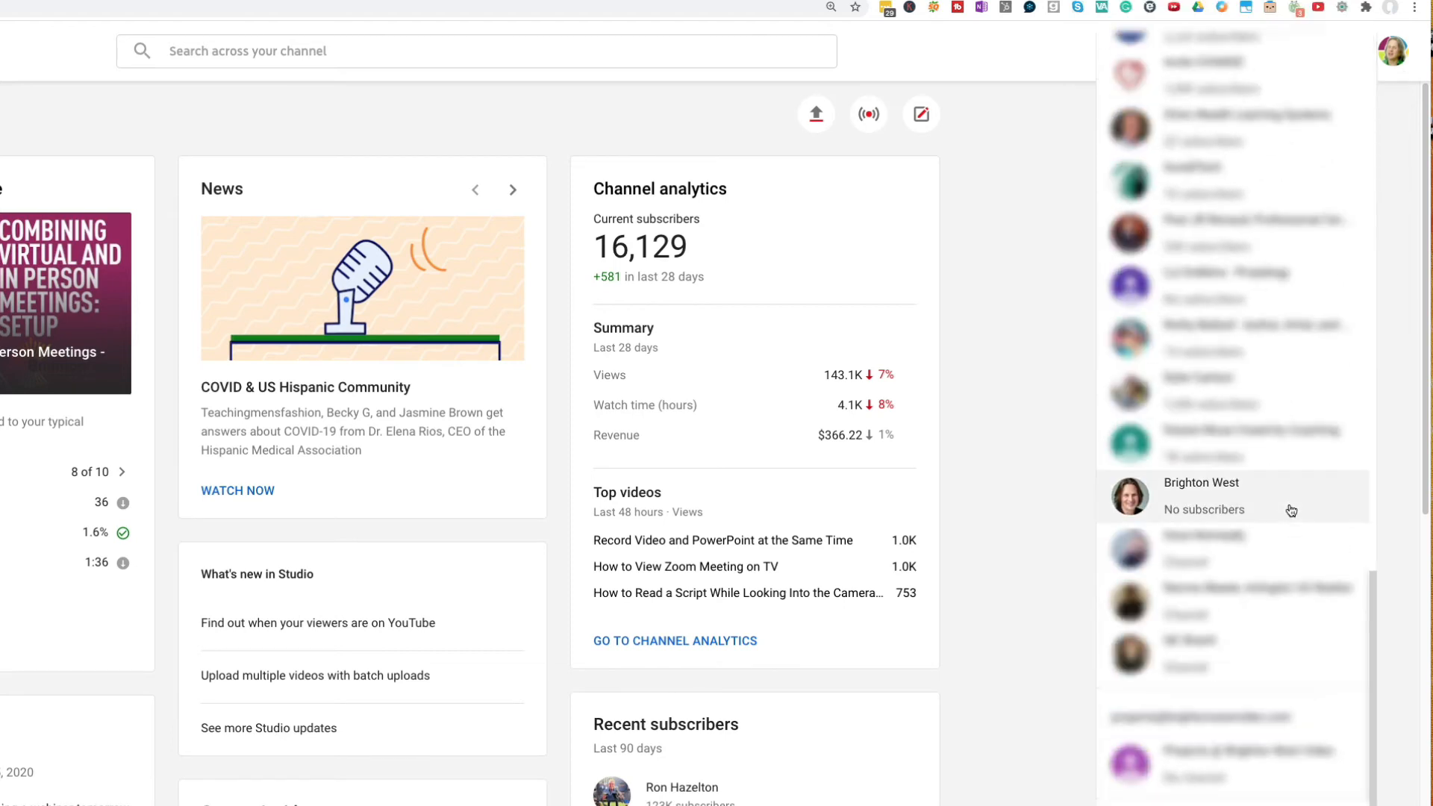
click(1249, 503)
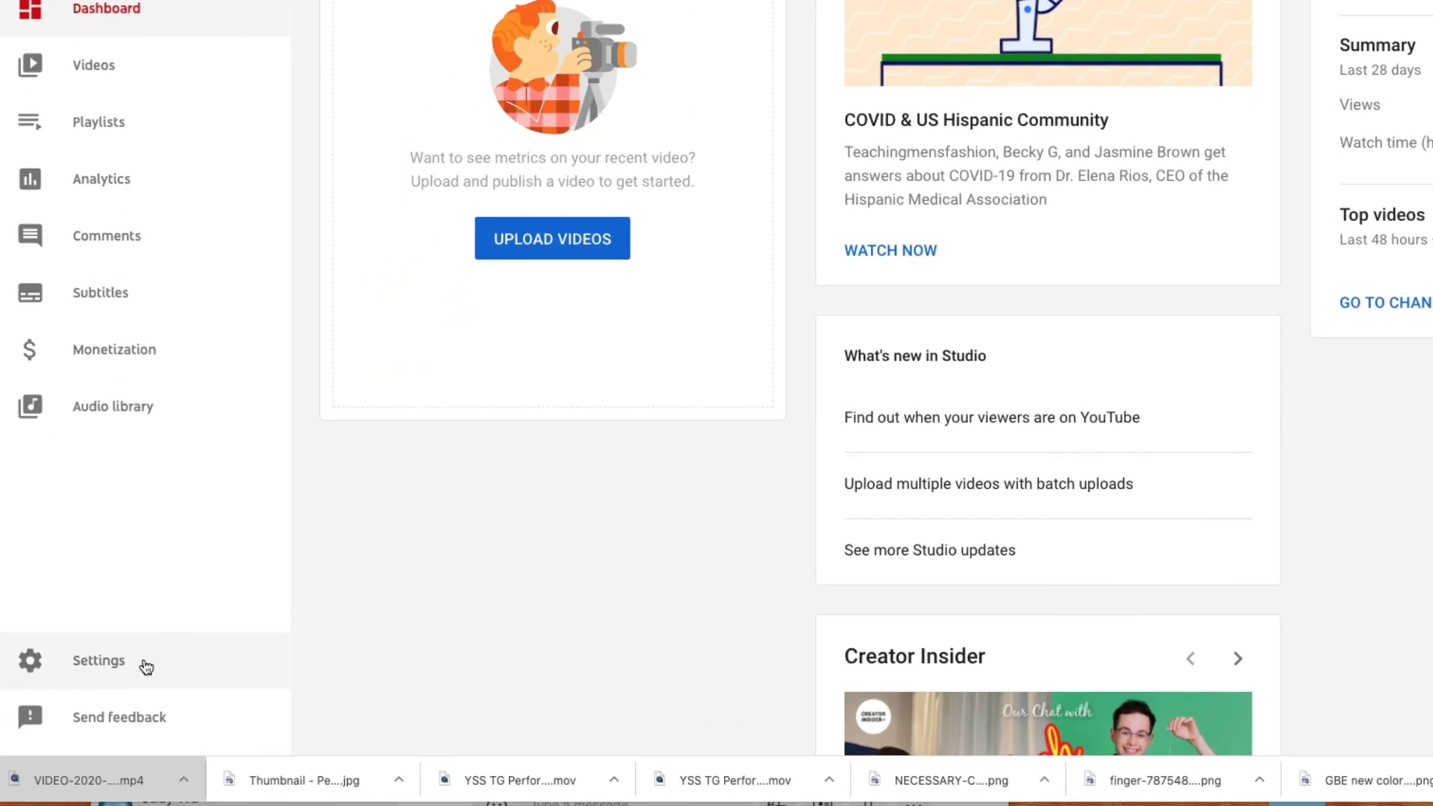
In the channel's permission settings, invite the owner's Gmail address with Manager access and save.
click(147, 666)
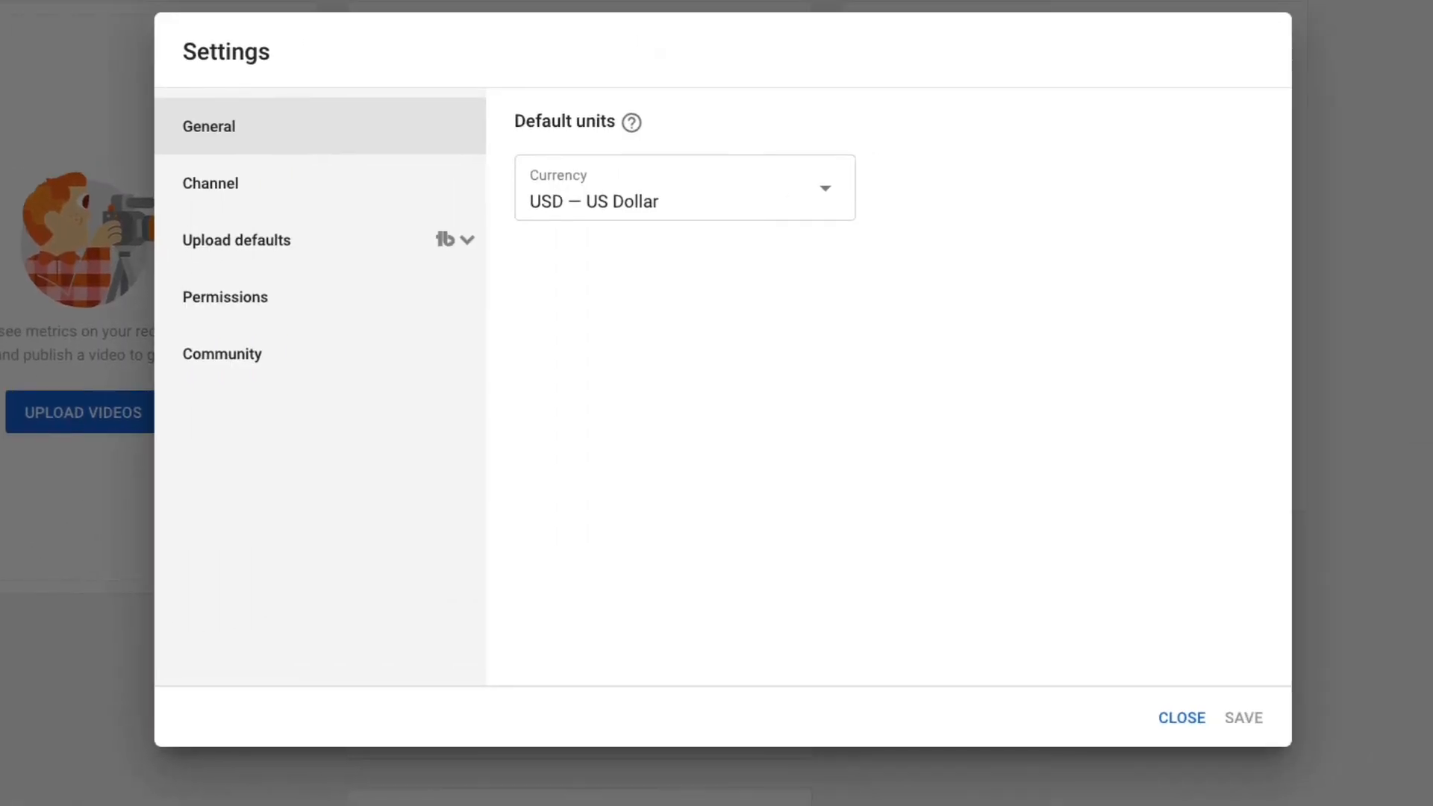
click(273, 317)
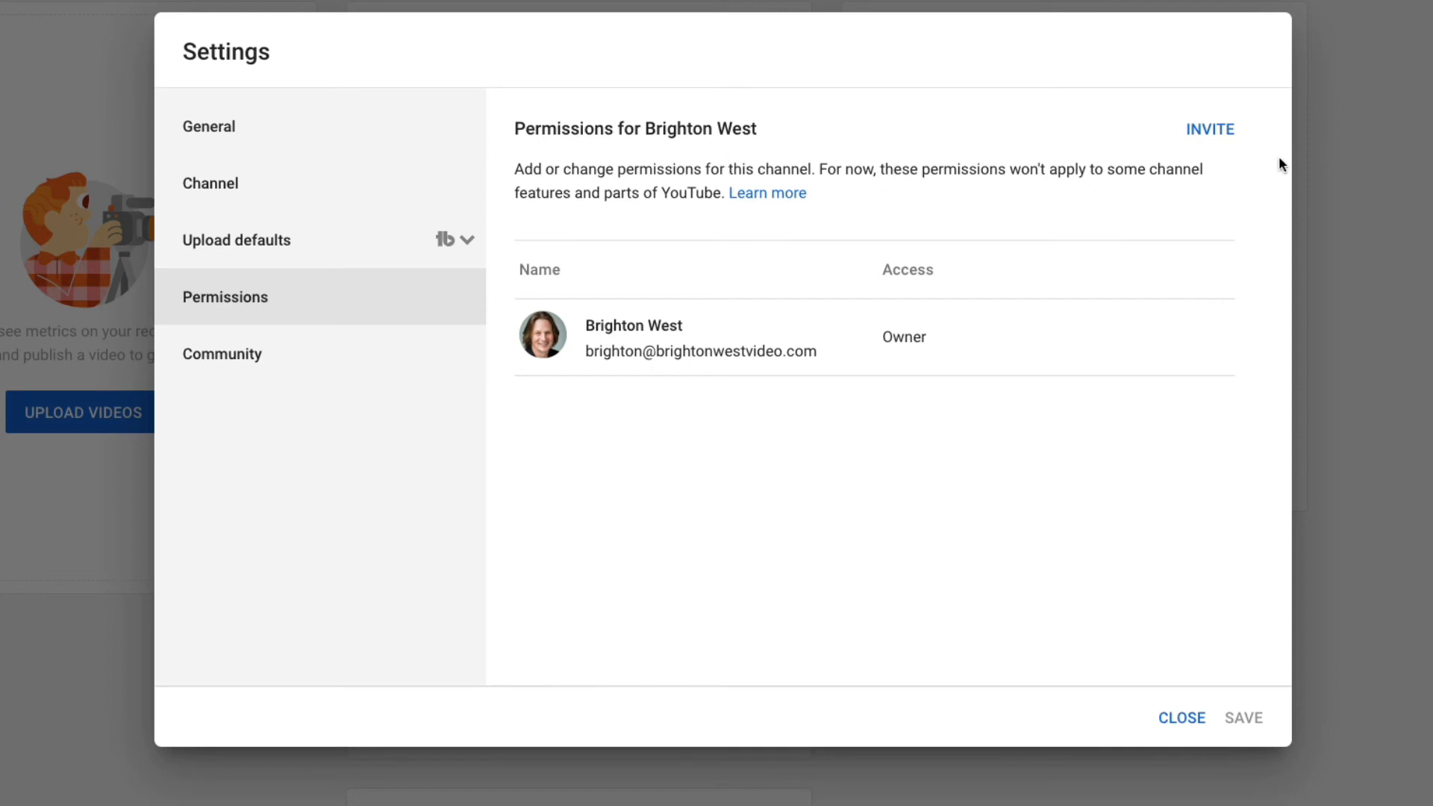
click(1210, 130)
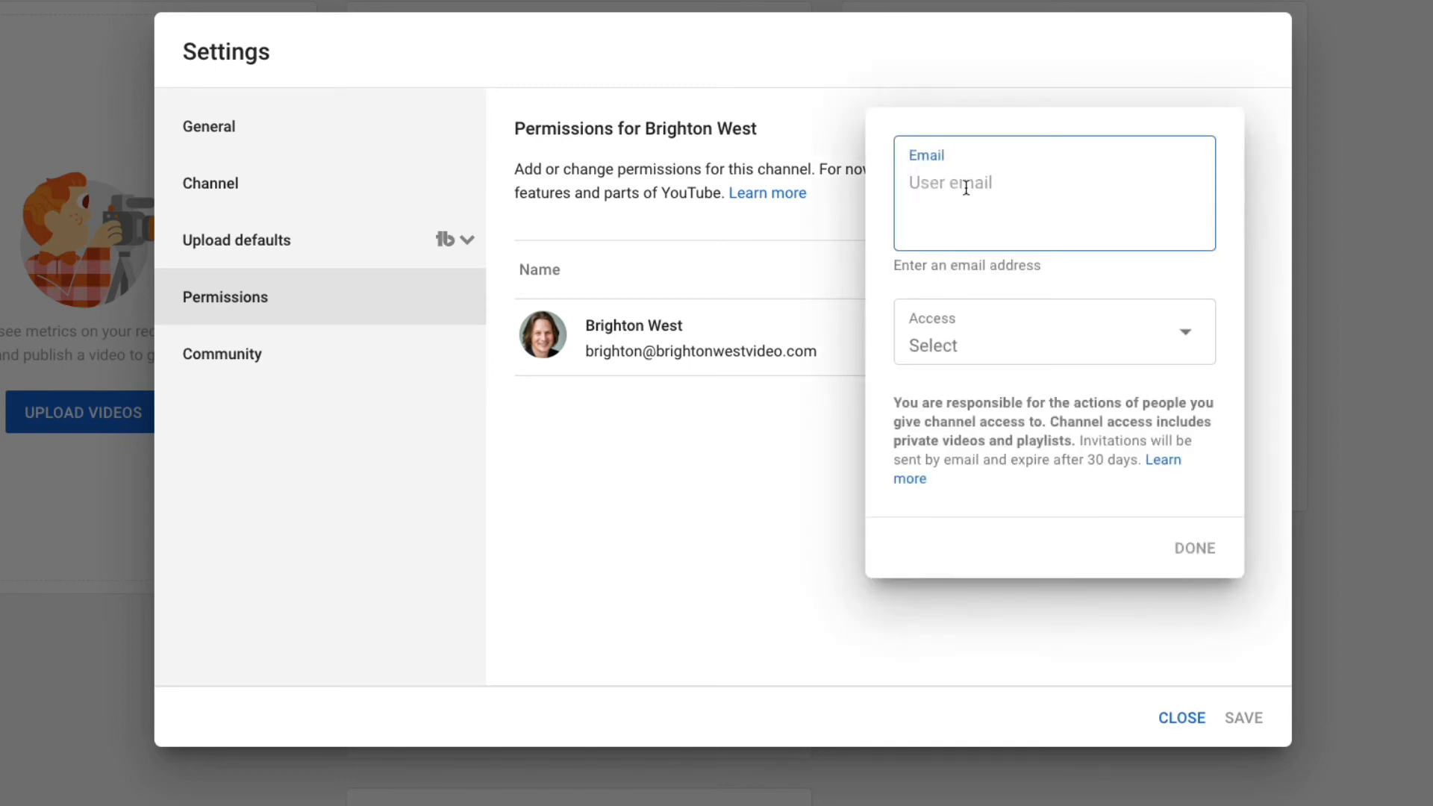
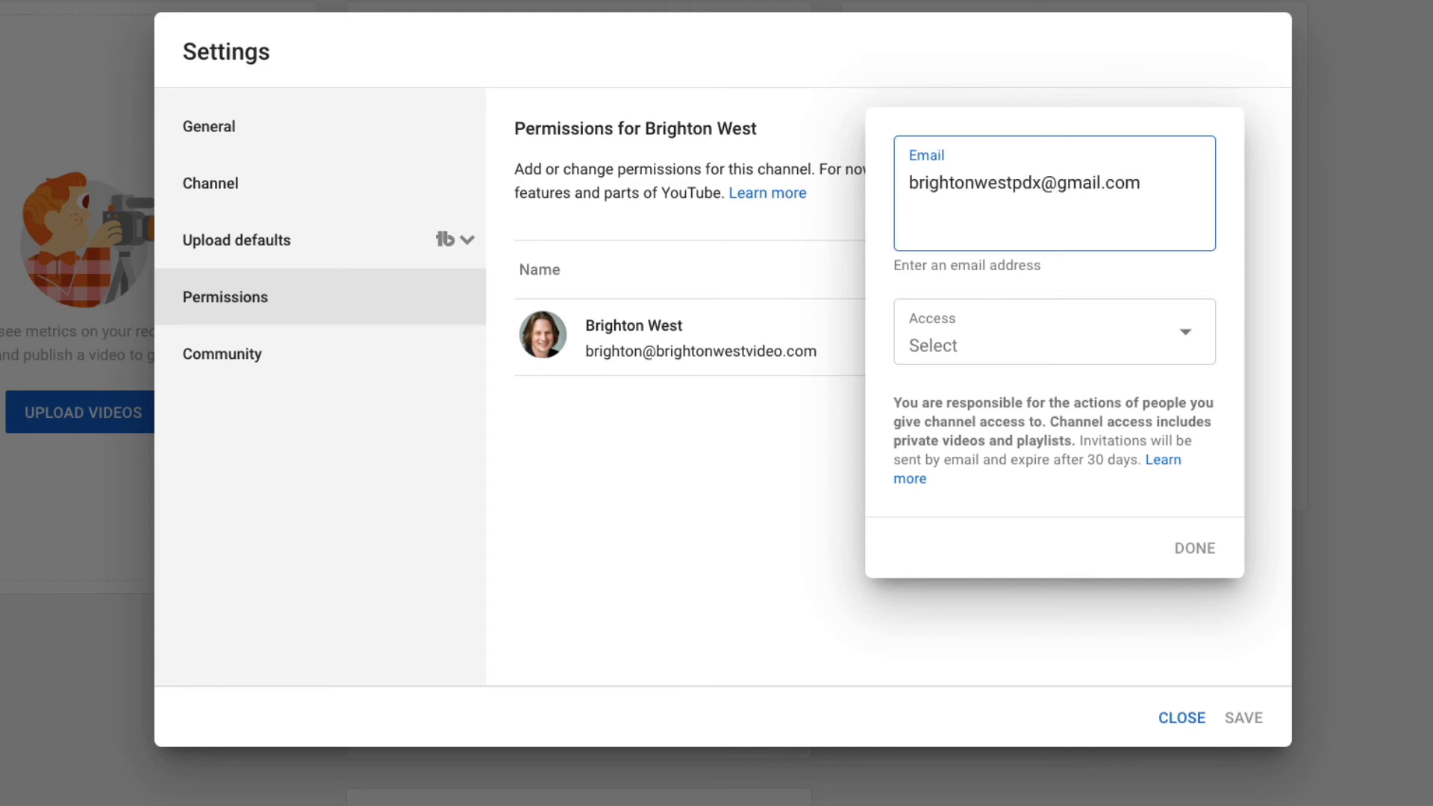
click(950, 333)
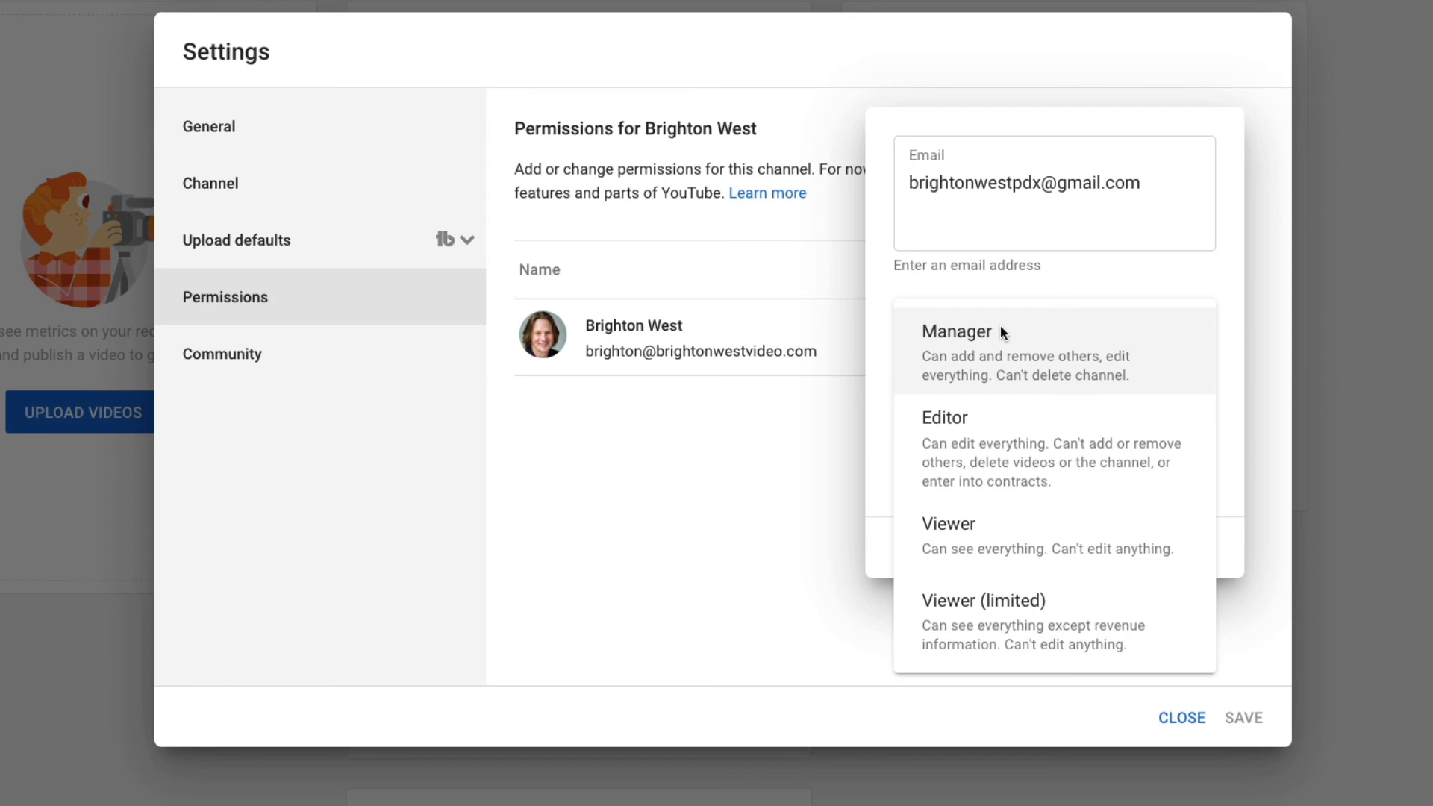
click(994, 345)
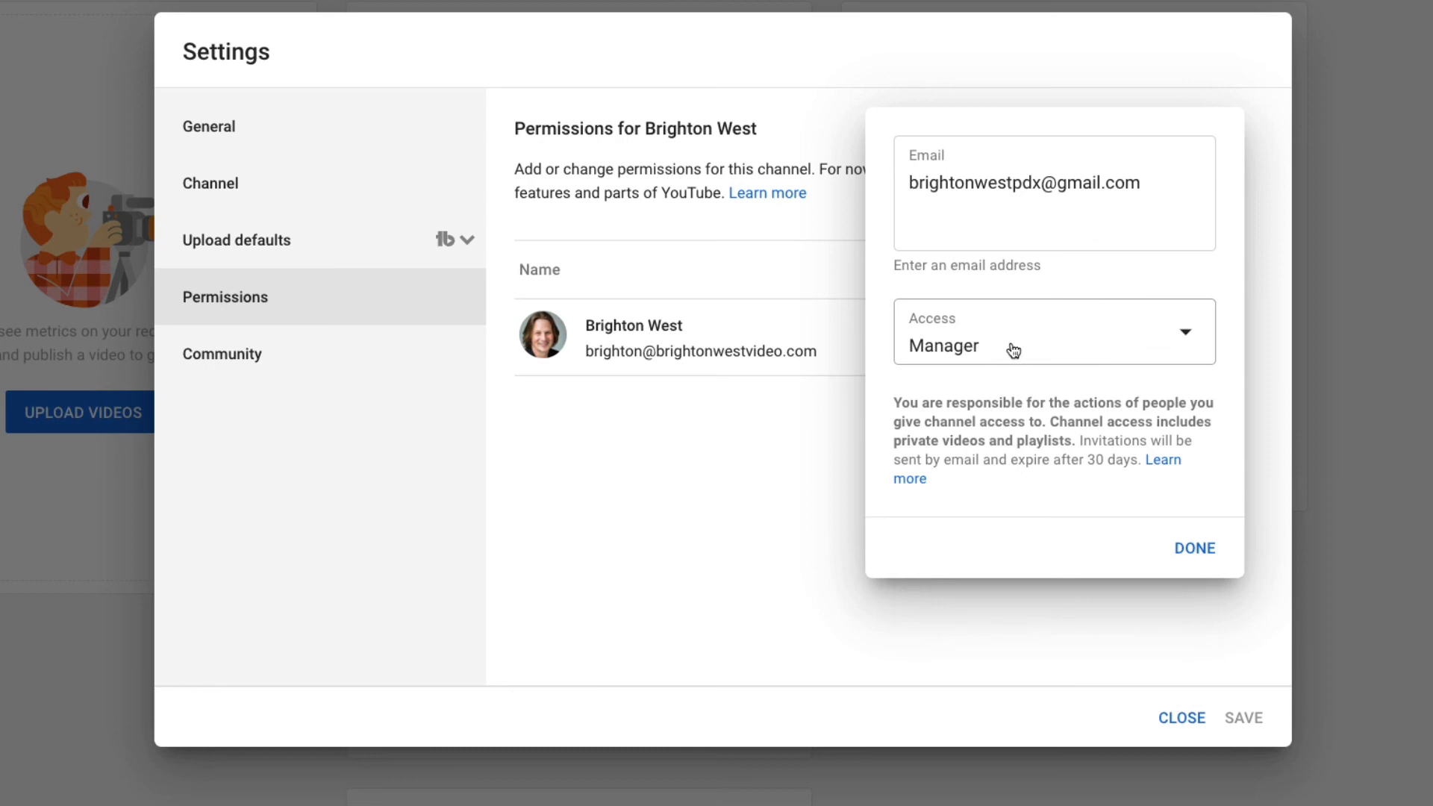
click(1191, 552)
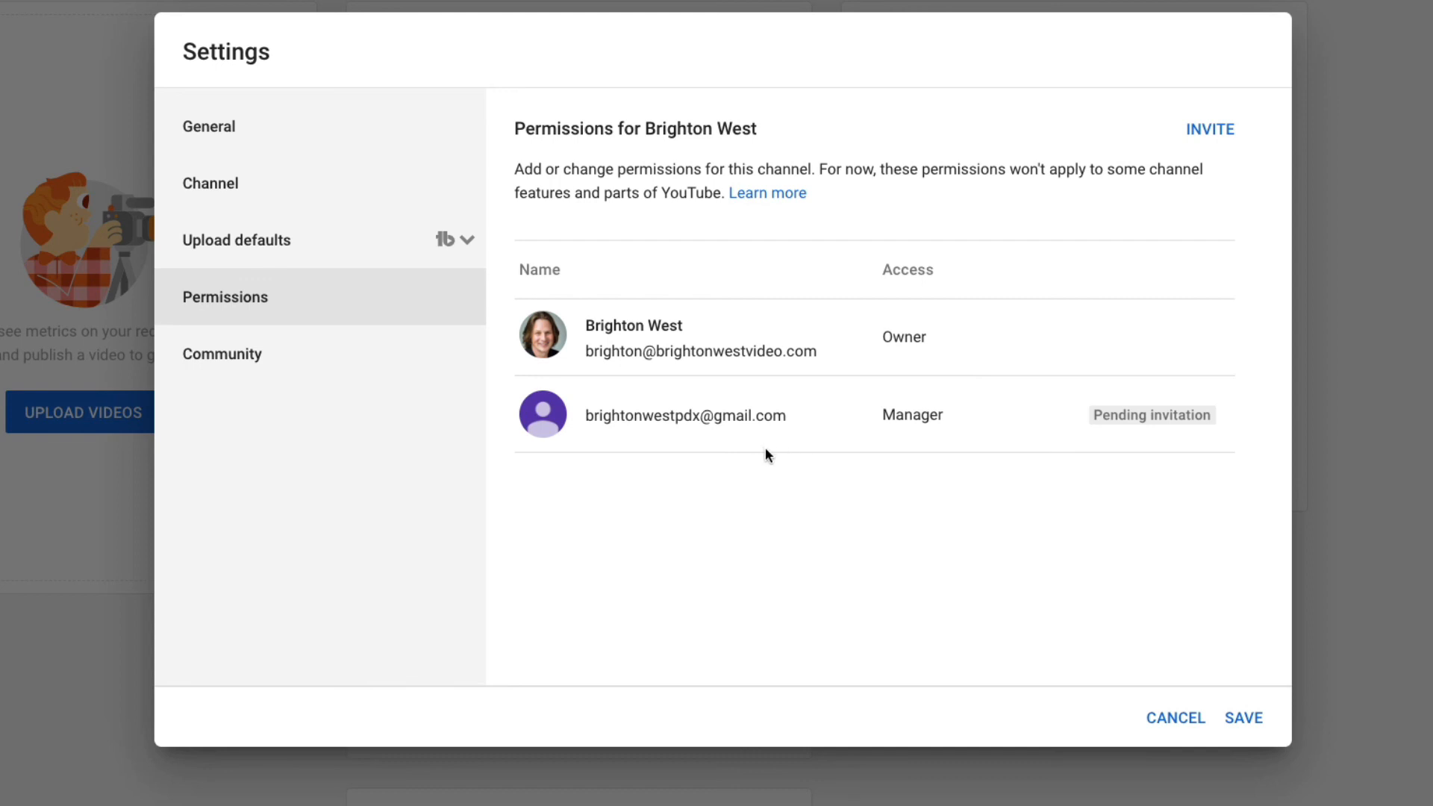
click(1241, 721)
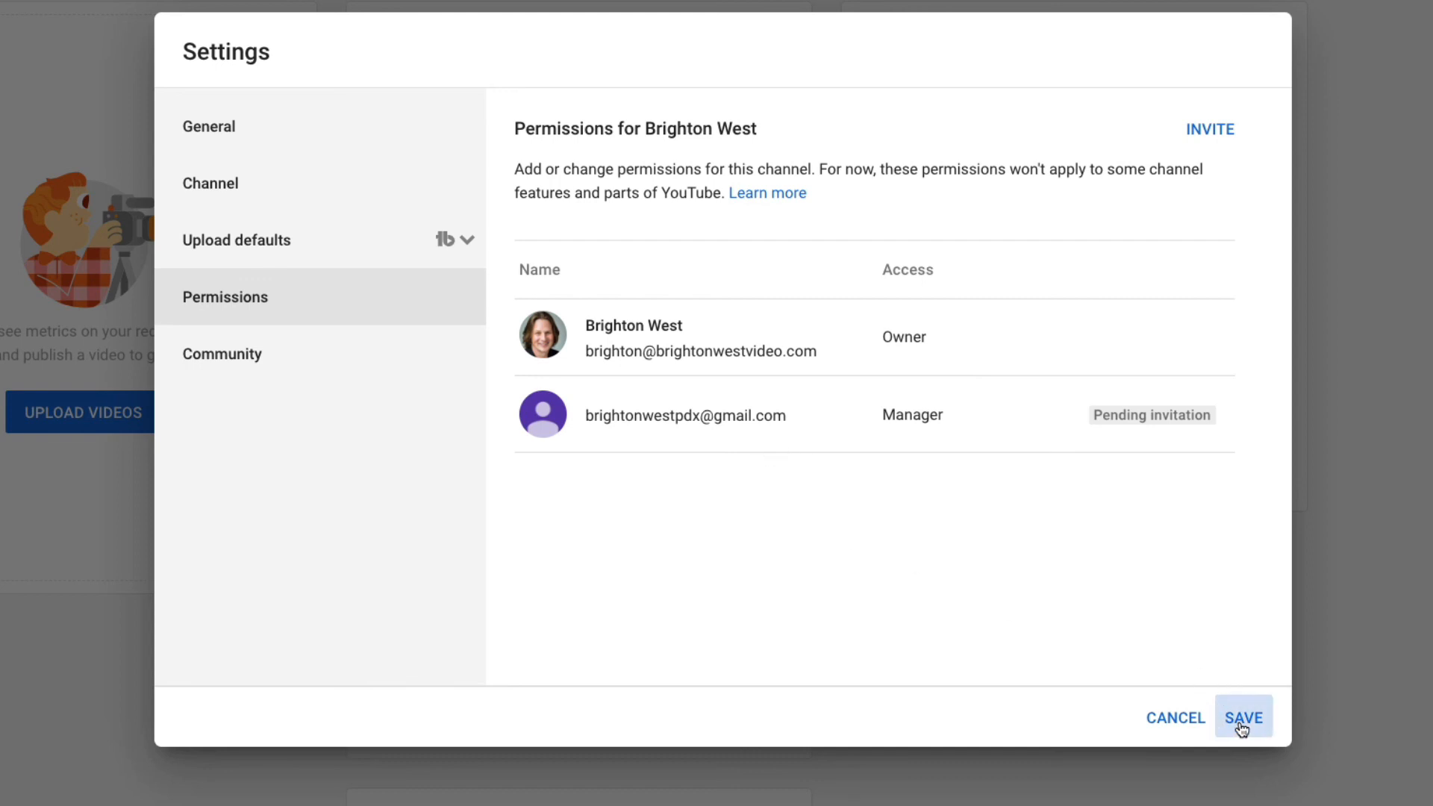